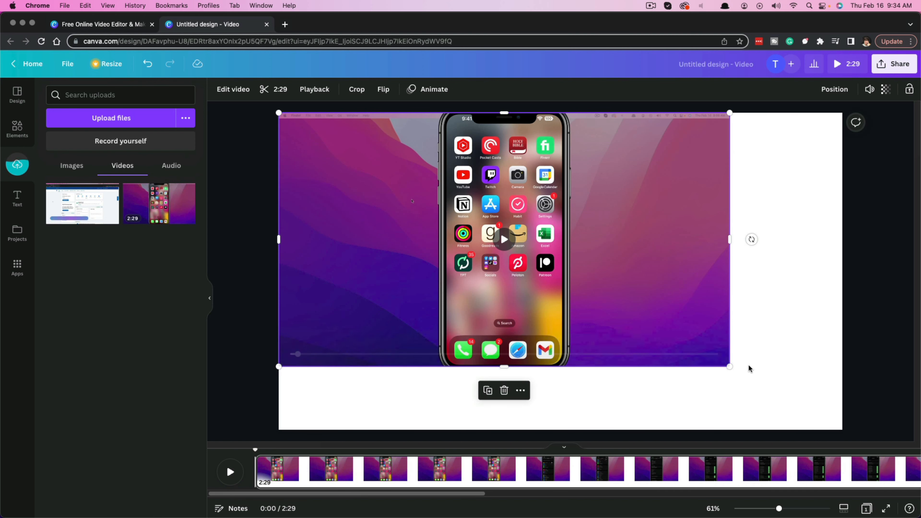
# Step: Enlarge the video clip to 1,920 × 1,080 so it fills the whole canvas
pyautogui.moveTo(732, 370); pyautogui.dragTo(867, 386)
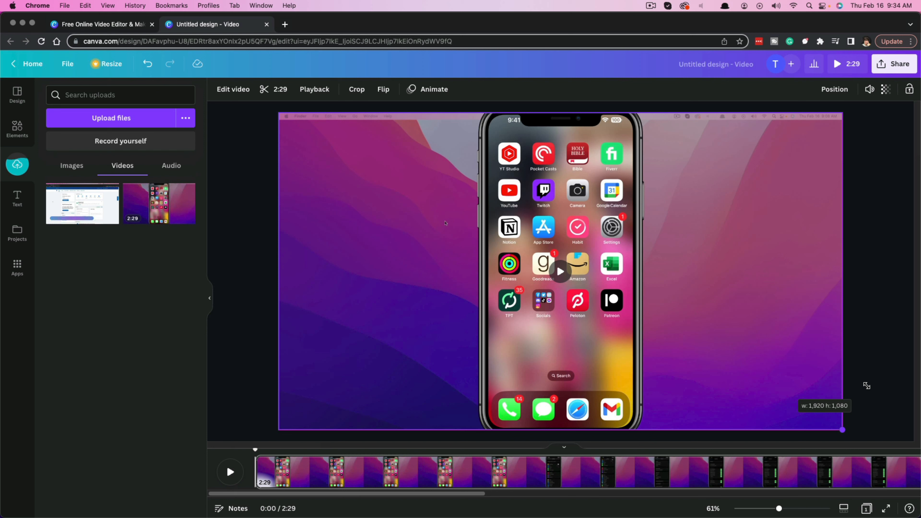
pyautogui.moveTo(866, 386); pyautogui.dragTo(866, 385)
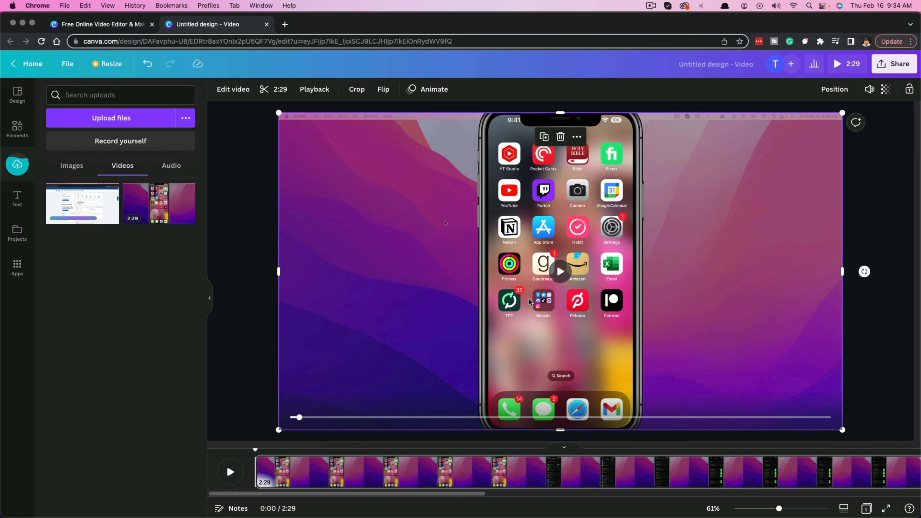
# Step: Examine the preset formats and their dimensions available for resizing the design, from social media posts to print formats
pyautogui.click(110, 69)
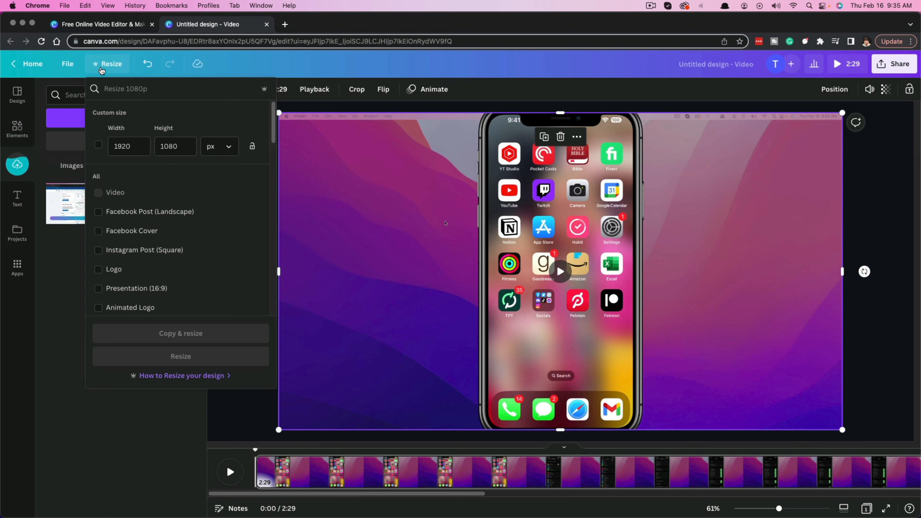
pyautogui.scroll(-2, 177, 210)
pyautogui.click(179, 212)
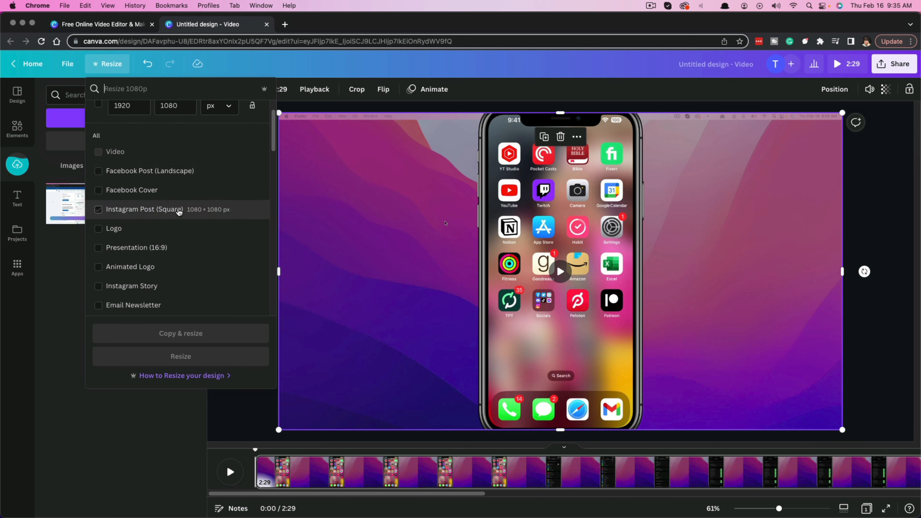
pyautogui.scroll(-2, 228, 296)
pyautogui.click(142, 257)
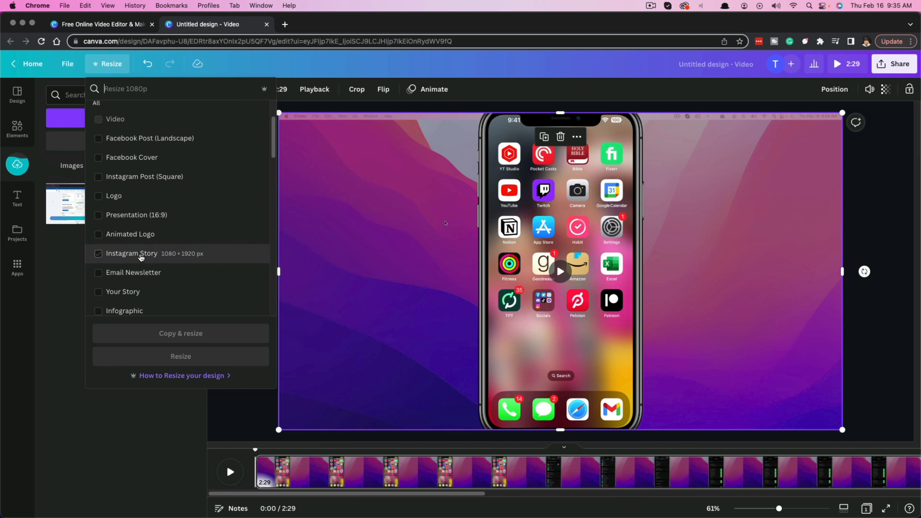
pyautogui.click(140, 272)
pyautogui.click(139, 290)
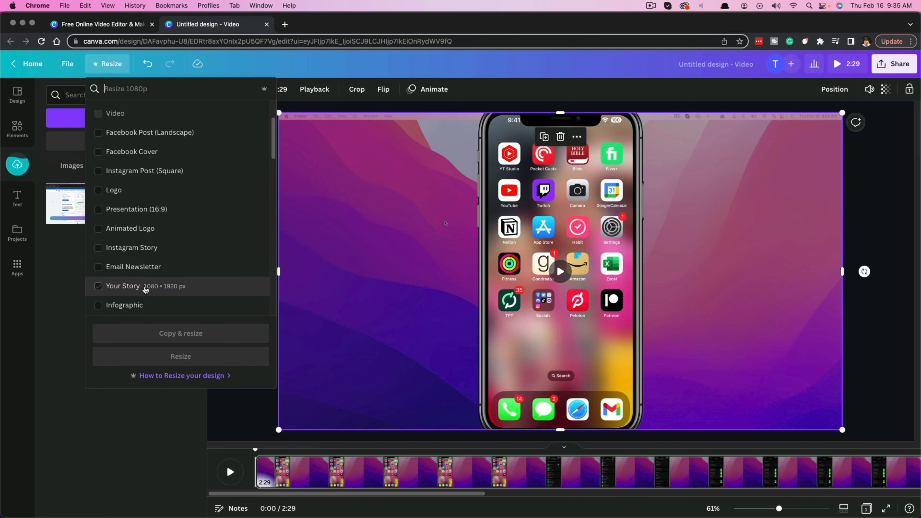
pyautogui.scroll(-1, 143, 290)
pyautogui.click(143, 289)
pyautogui.scroll(-4, 160, 286)
pyautogui.click(165, 282)
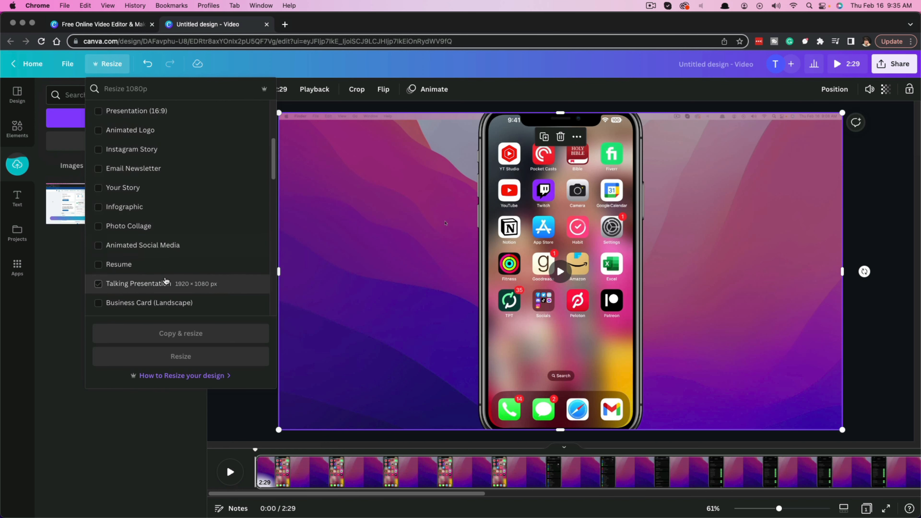
pyautogui.click(146, 288)
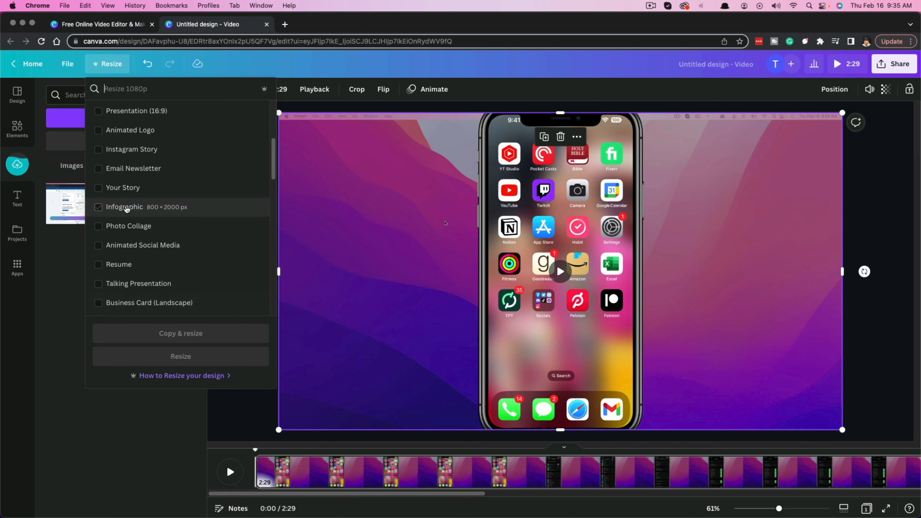
pyautogui.scroll(-5, 147, 238)
pyautogui.click(147, 237)
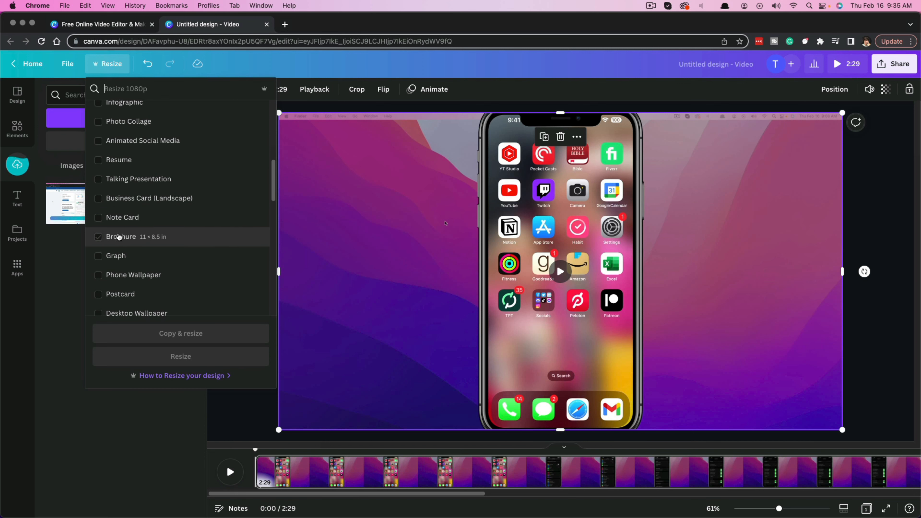
pyautogui.scroll(-6, 162, 252)
pyautogui.click(162, 253)
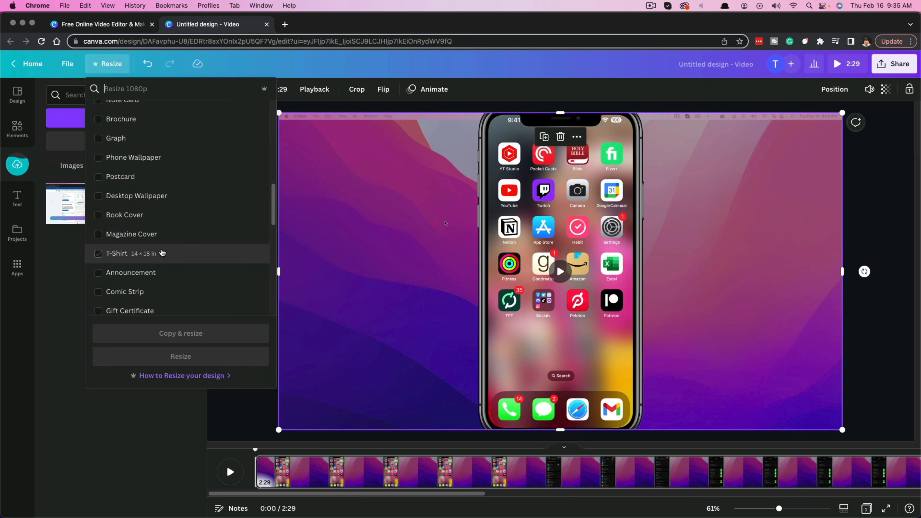
pyautogui.scroll(-4, 162, 253)
pyautogui.scroll(20, 180, 255)
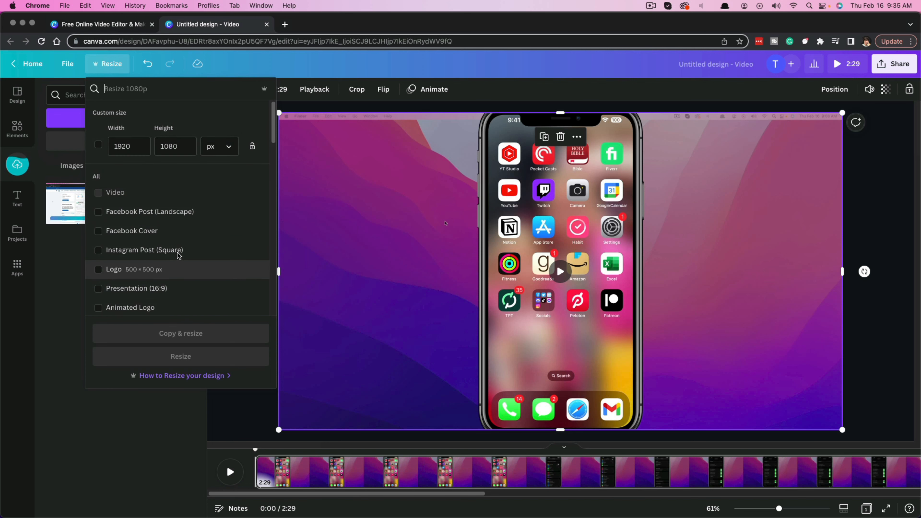
pyautogui.click(154, 205)
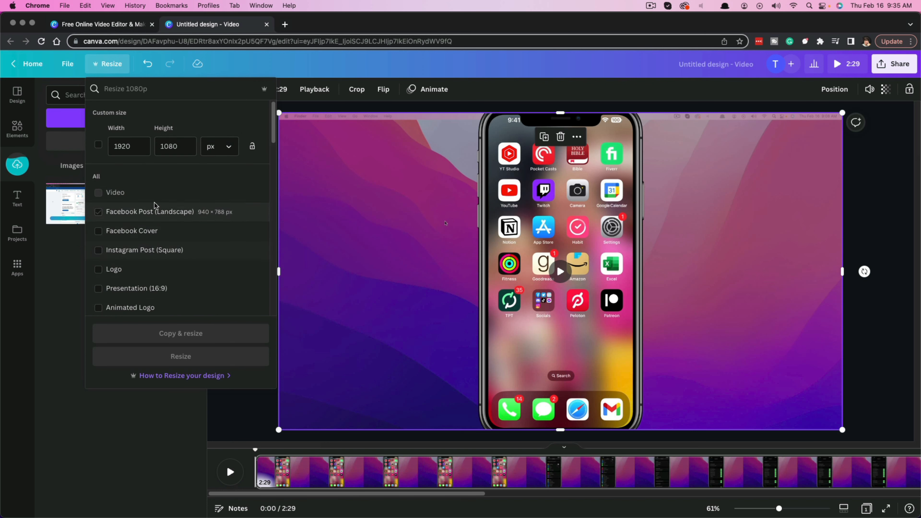
pyautogui.click(98, 212)
pyautogui.click(192, 257)
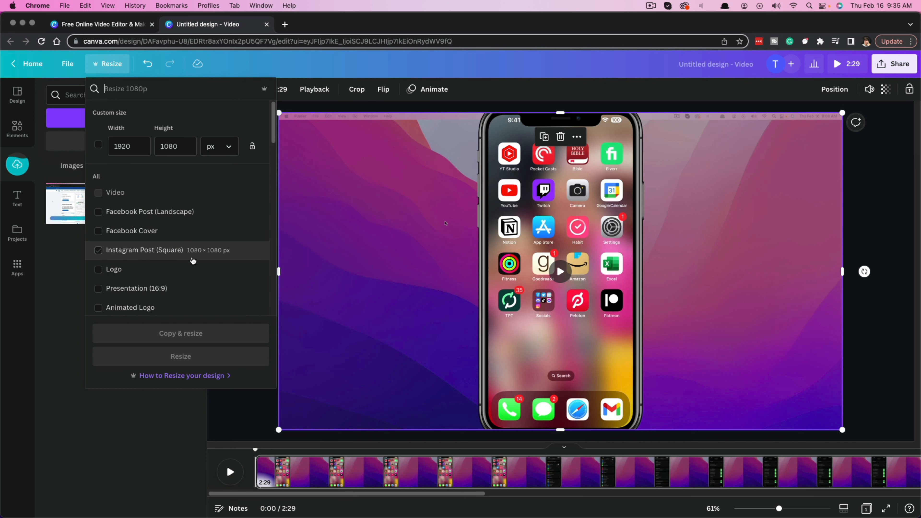
pyautogui.click(129, 269)
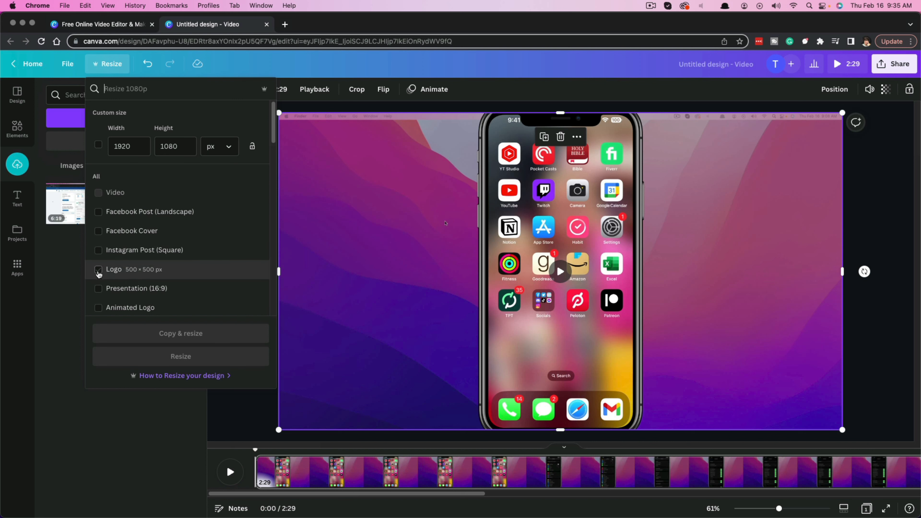
pyautogui.click(87, 426)
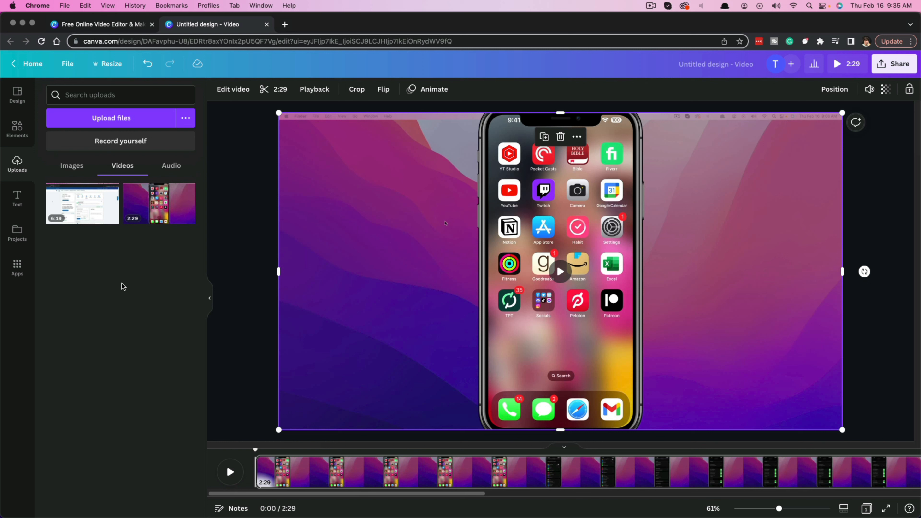
# Step: Zoom the canvas out to 50% and deselect the video
pyautogui.moveTo(441, 271)
pyautogui.hscroll(5, 405, 498)
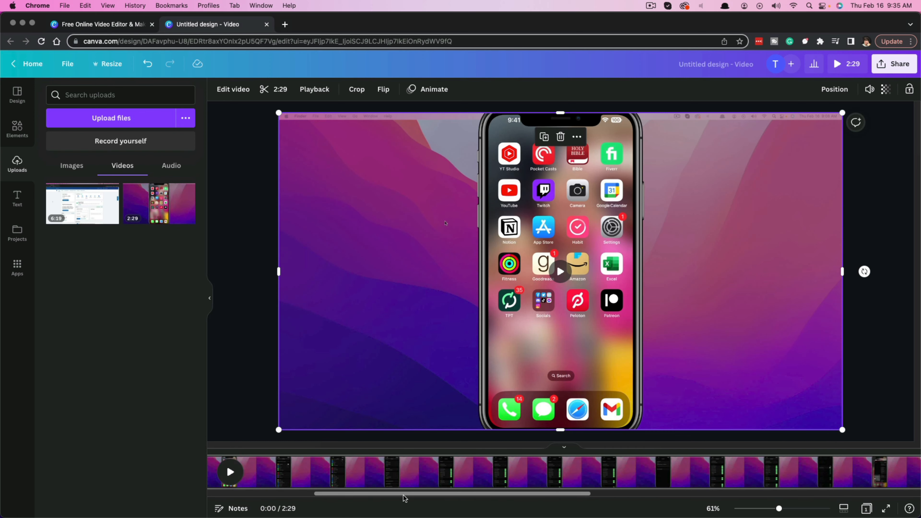
pyautogui.hscroll(-4, 405, 498)
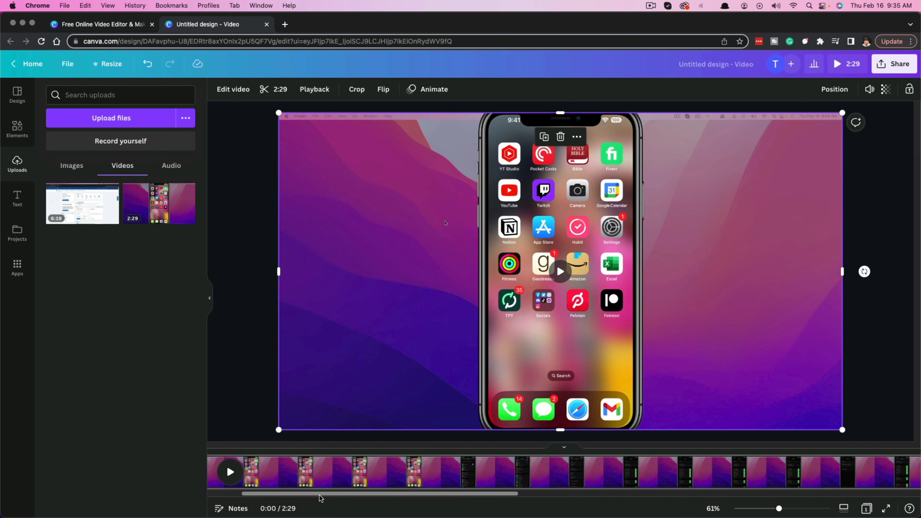
pyautogui.hscroll(2, 320, 498)
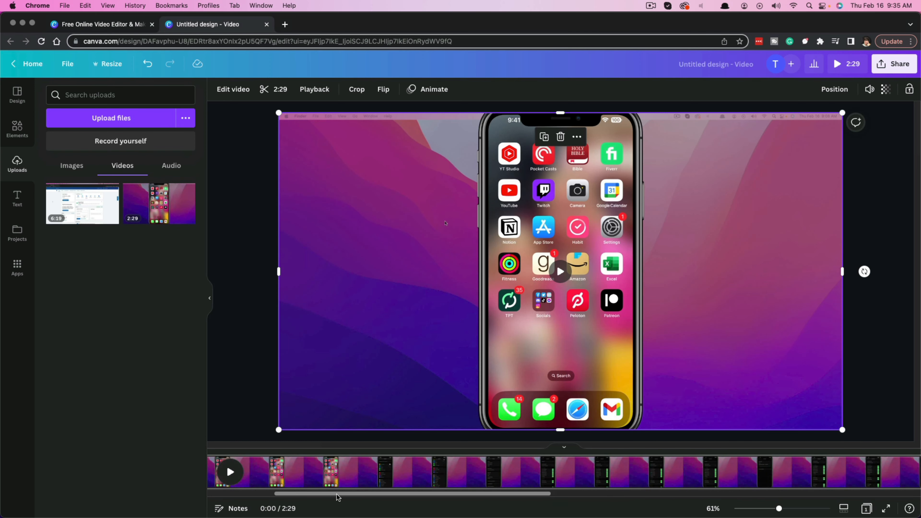
pyautogui.hscroll(-3, 337, 497)
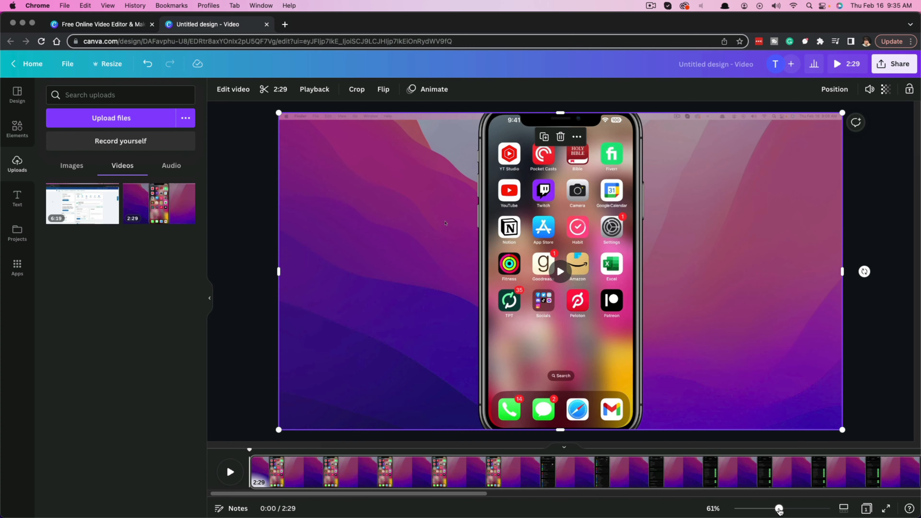
pyautogui.moveTo(779, 509)
pyautogui.mouseDown()
pyautogui.moveTo(754, 510)
pyautogui.moveTo(774, 510)
pyautogui.mouseUp()
pyautogui.click(245, 281)
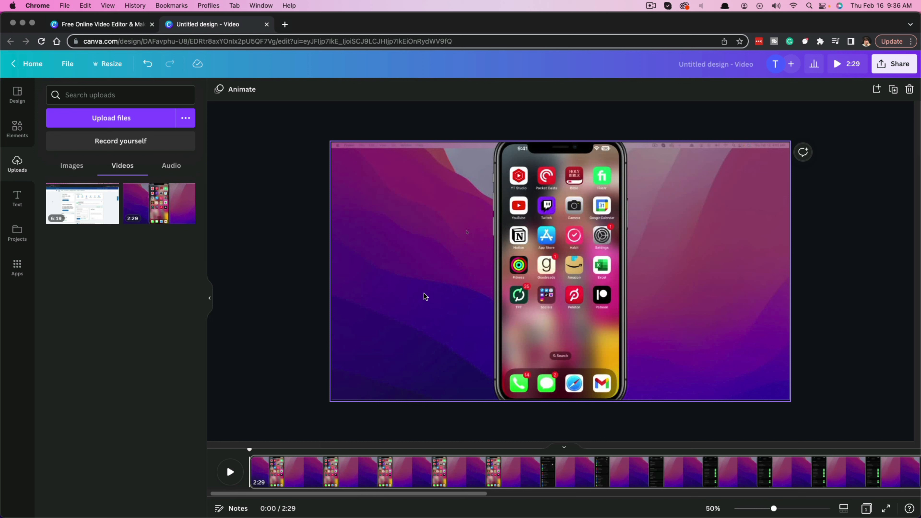
# Step: Split the video page at 0:30 on the timeline
pyautogui.click(359, 479)
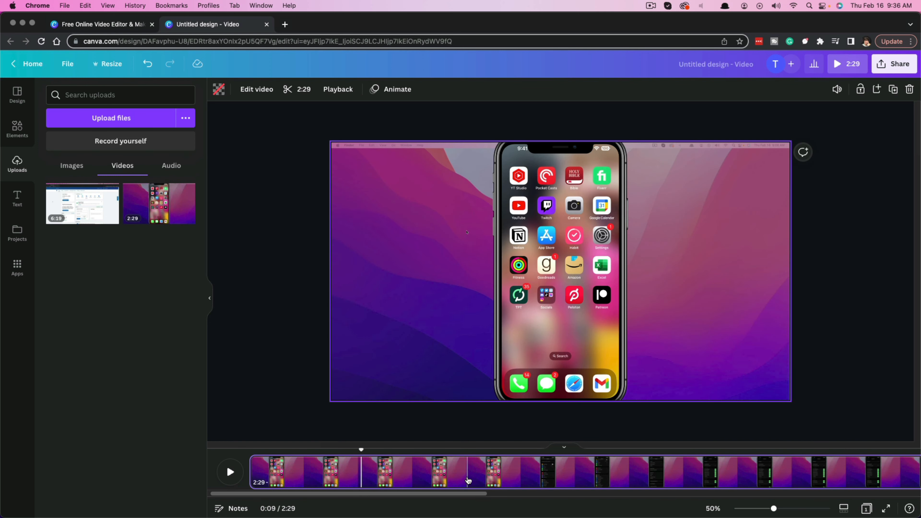
pyautogui.click(468, 480)
pyautogui.click(602, 479)
pyautogui.moveTo(447, 492); pyautogui.dragTo(492, 492)
pyautogui.rightClick(488, 478)
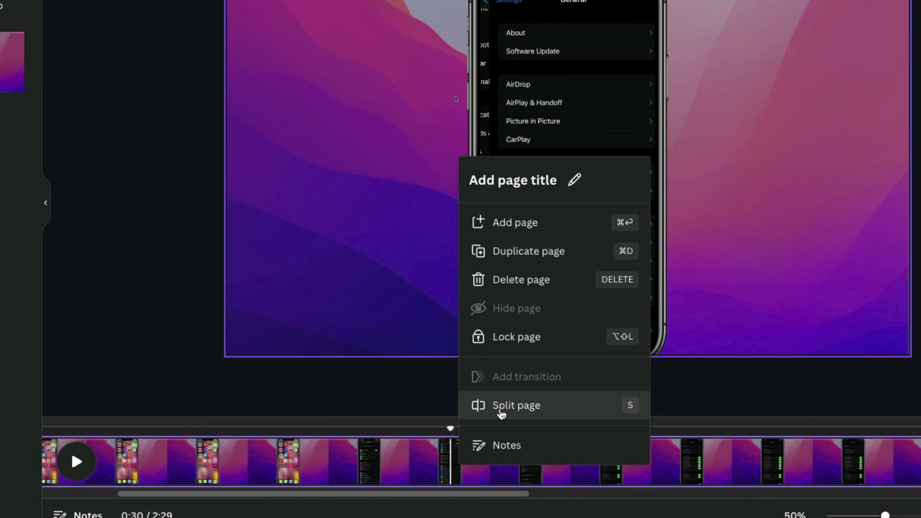
pyautogui.click(519, 412)
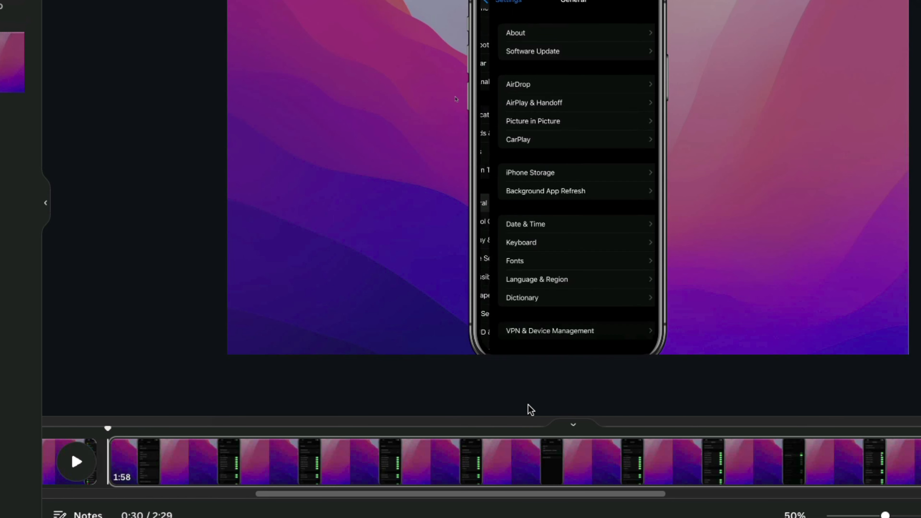
# Step: Split the second clip at 0:42 on the timeline
pyautogui.moveTo(188, 468); pyautogui.dragTo(329, 467)
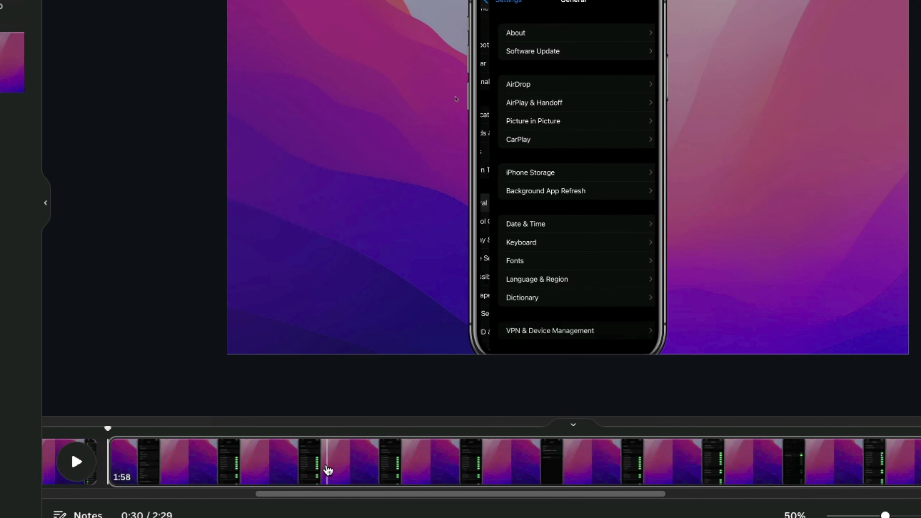
pyautogui.hscroll(-5, 334, 506)
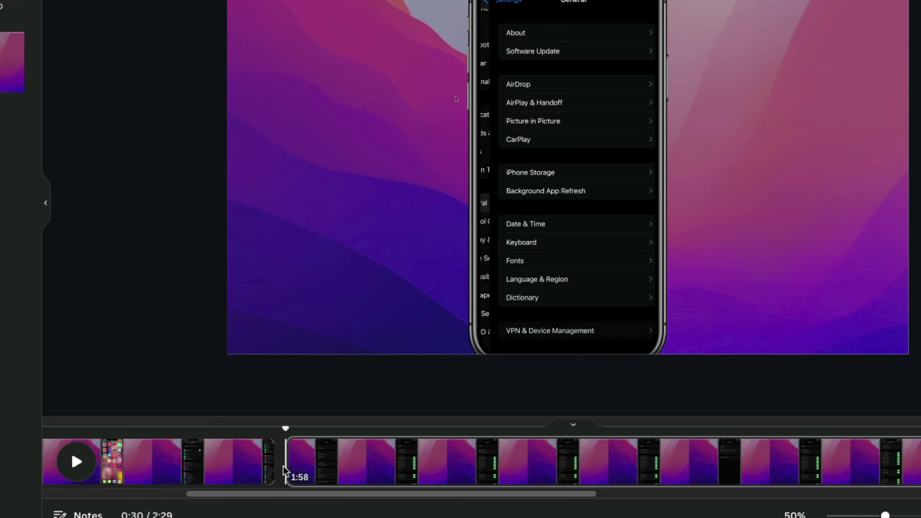
pyautogui.moveTo(288, 453)
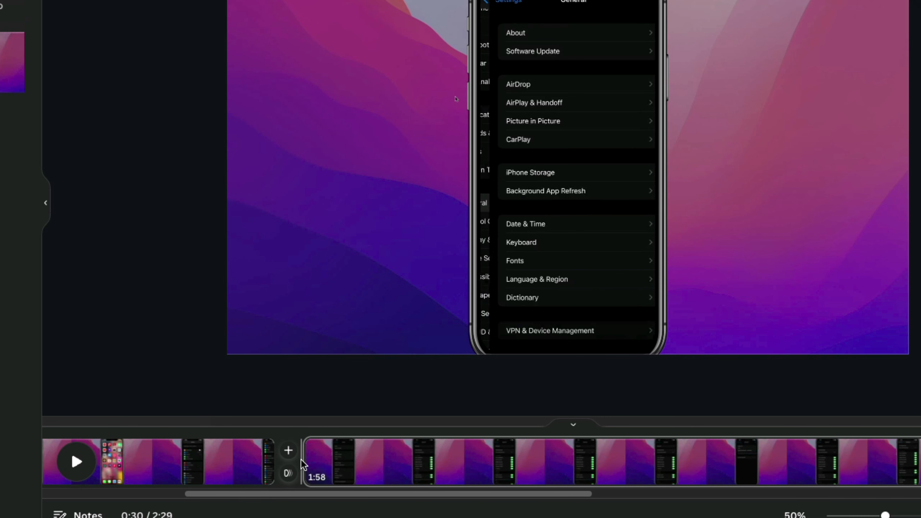
pyautogui.moveTo(312, 467)
pyautogui.mouseDown()
pyautogui.moveTo(352, 461)
pyautogui.moveTo(181, 453)
pyautogui.moveTo(308, 452)
pyautogui.mouseUp()
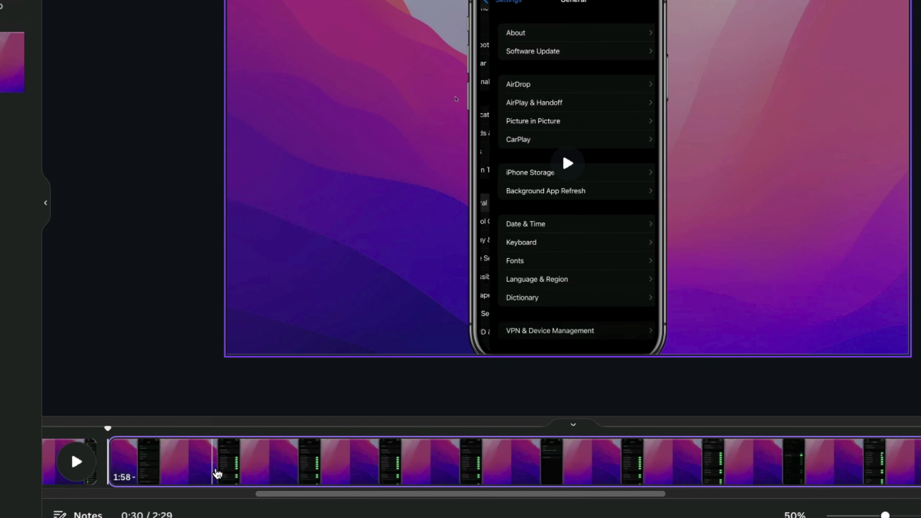
pyautogui.moveTo(313, 492); pyautogui.dragTo(278, 492)
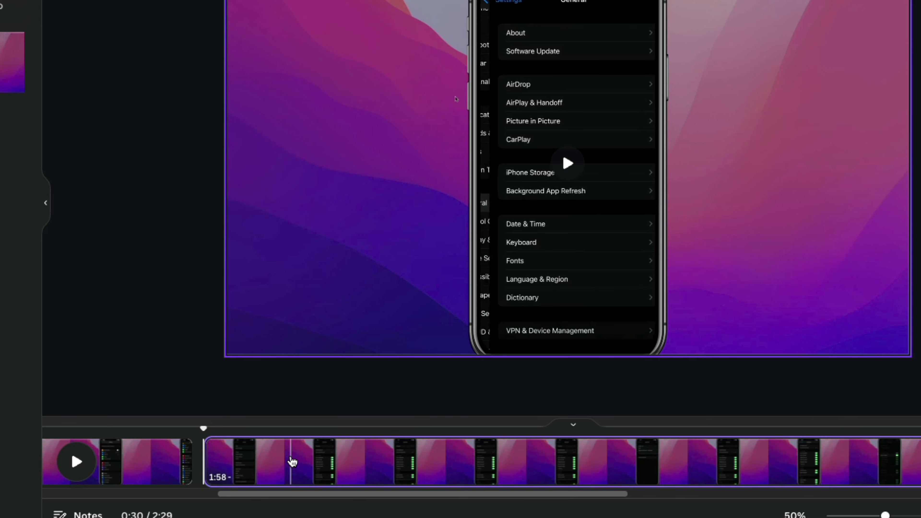
pyautogui.click(412, 467)
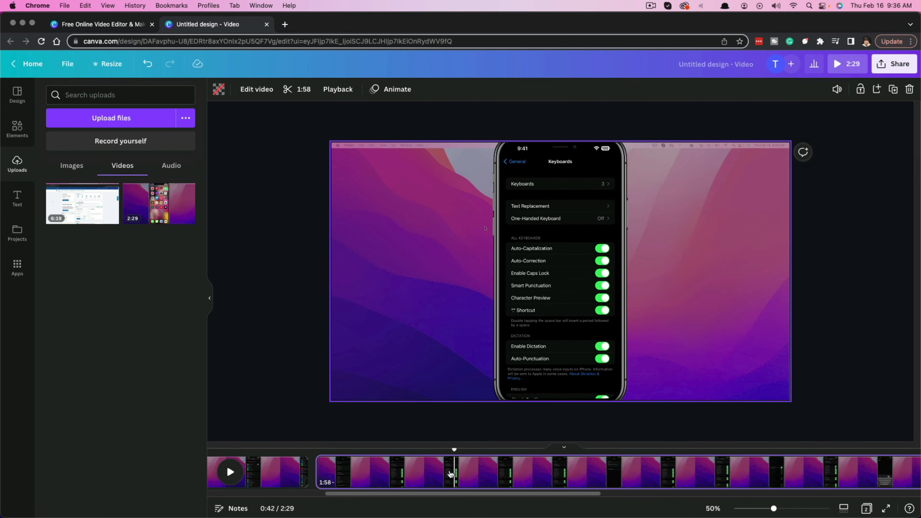
pyautogui.press('s')
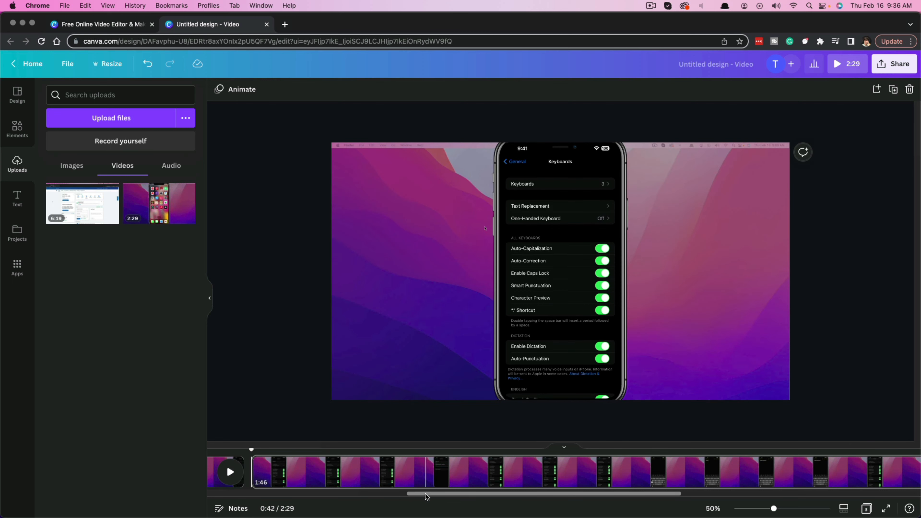
# Step: Delete the 12-second middle clip between the two splits from the timeline
pyautogui.moveTo(425, 494); pyautogui.dragTo(344, 496)
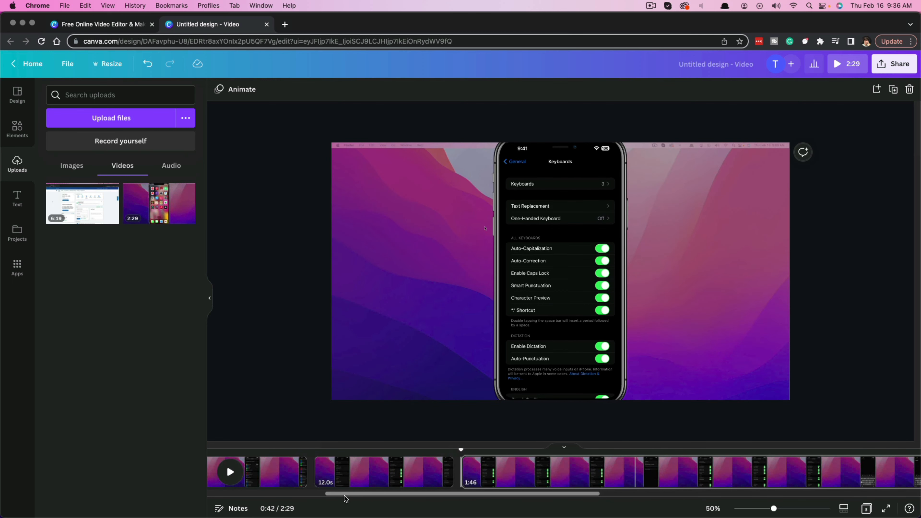
pyautogui.click(374, 471)
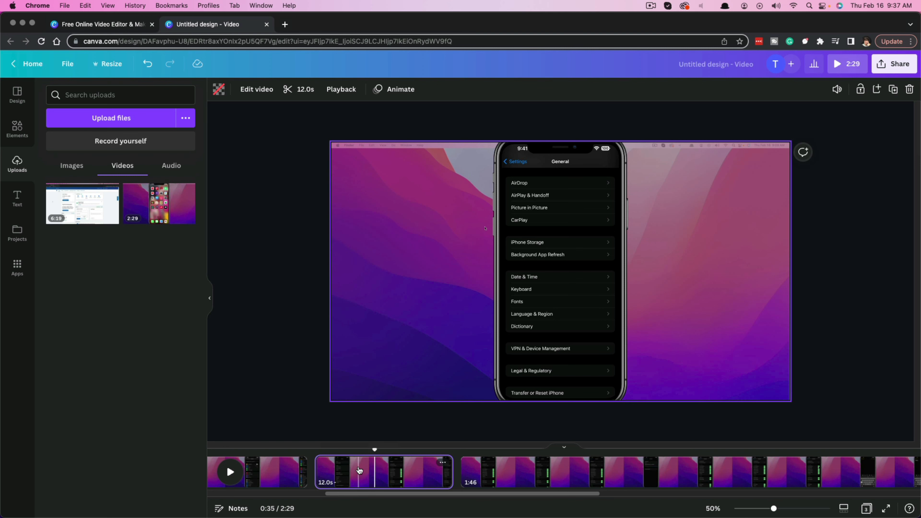
pyautogui.press('Delete')
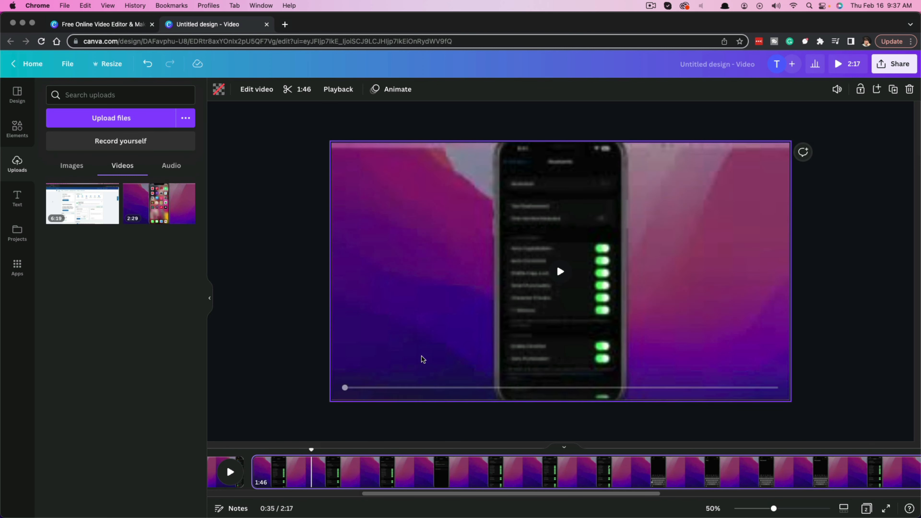
pyautogui.hscroll(-2, 365, 495)
pyautogui.moveTo(365, 494); pyautogui.dragTo(311, 494)
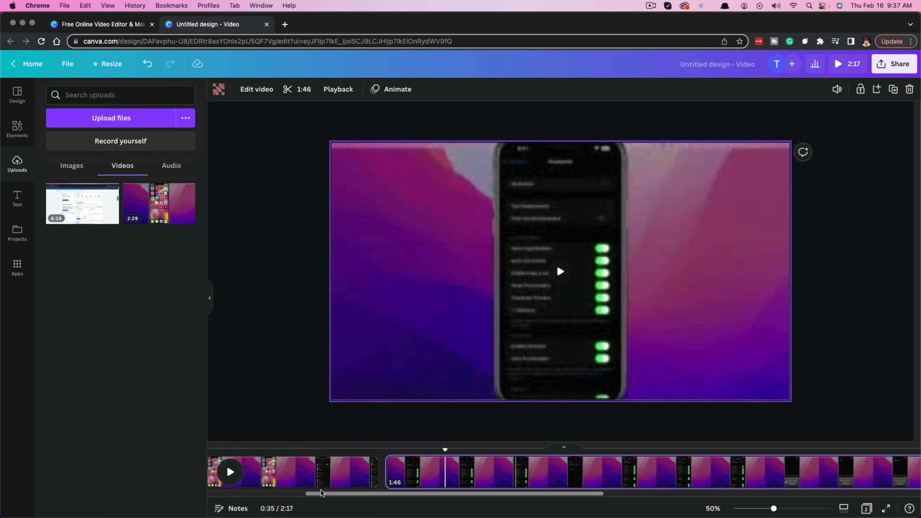
# Step: Open the full collection of stock videos in the elements library and browse to the Rain category
pyautogui.click(16, 128)
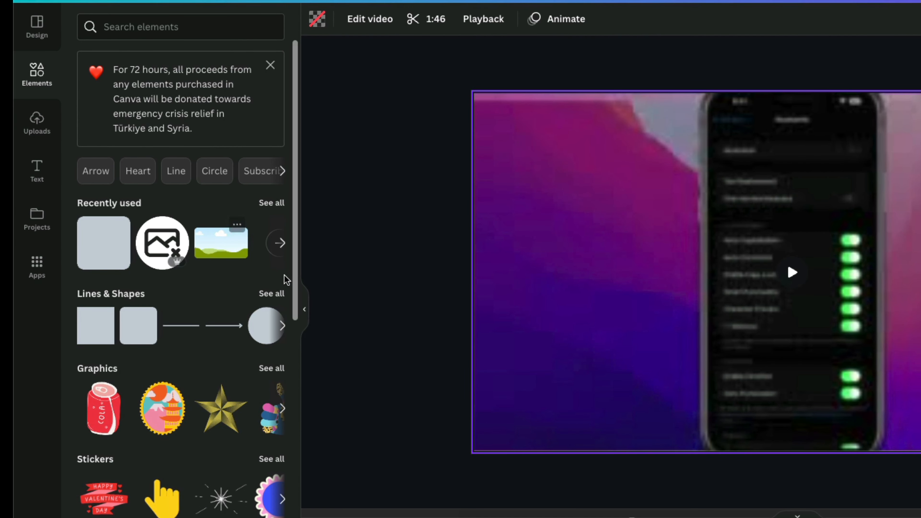
pyautogui.scroll(-8, 286, 363)
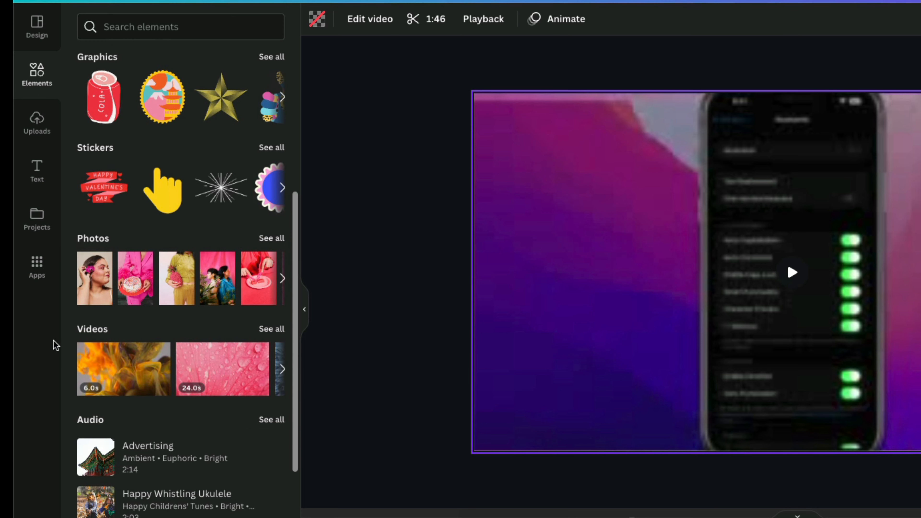
pyautogui.click(263, 326)
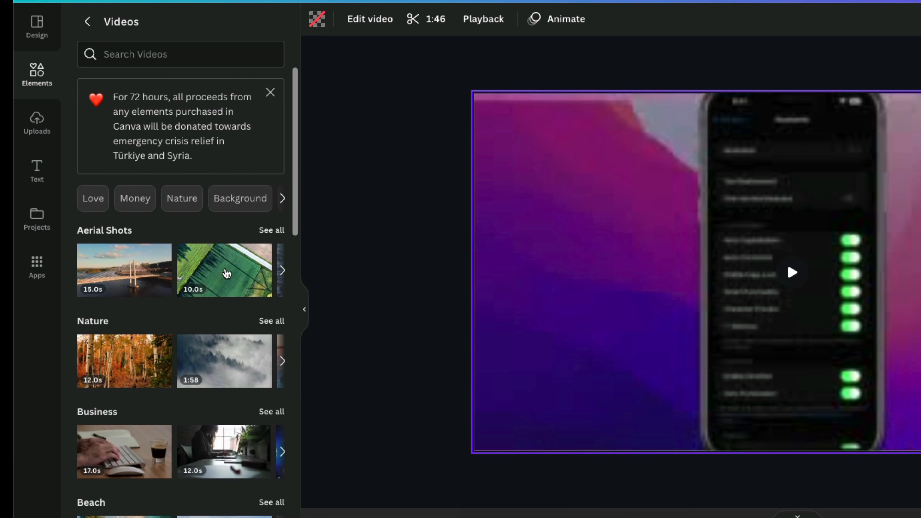
pyautogui.moveTo(295, 188); pyautogui.dragTo(288, 287)
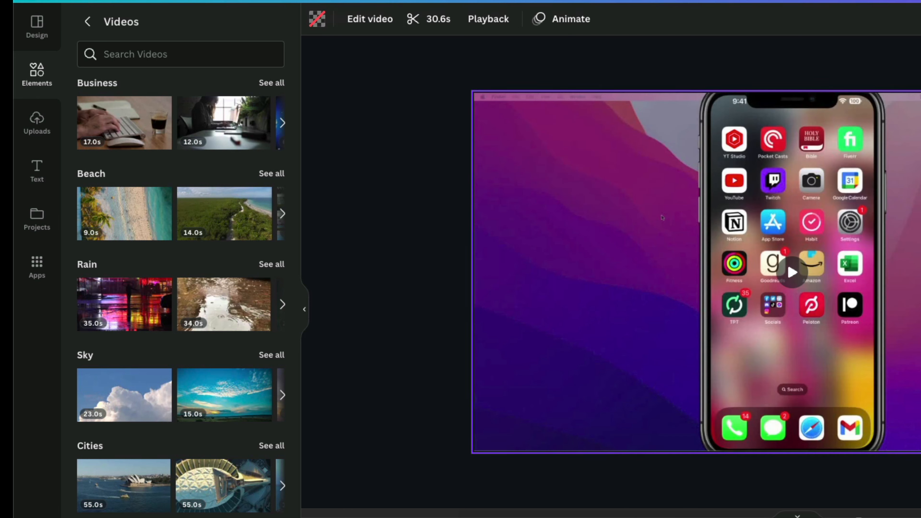
# Step: Delete the phone recording clips from the timeline and add the puddle and night-street Rain videos as consecutive pages
pyautogui.press('Delete')
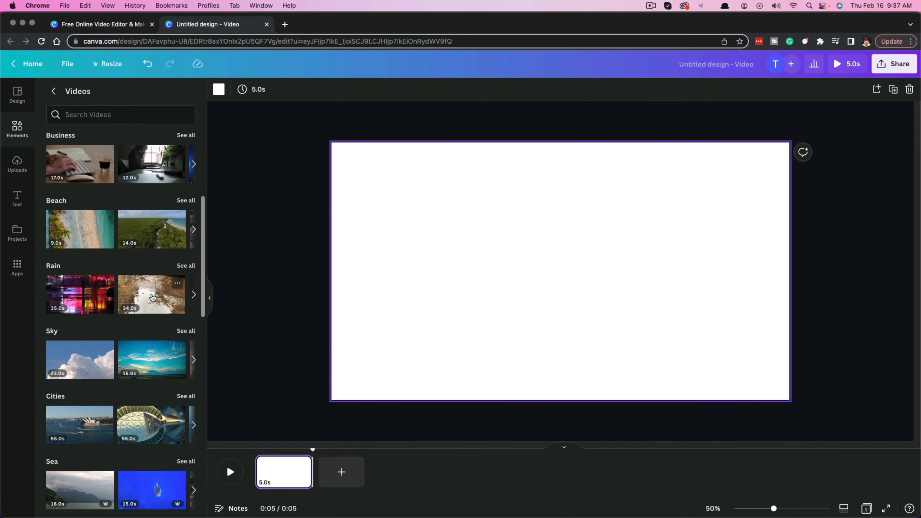
pyautogui.click(153, 298)
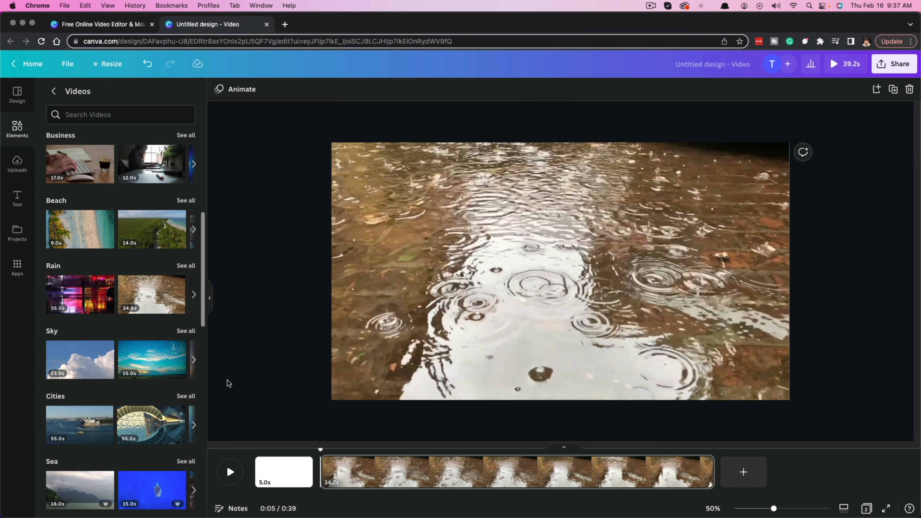
pyautogui.moveTo(80, 294); pyautogui.dragTo(740, 476)
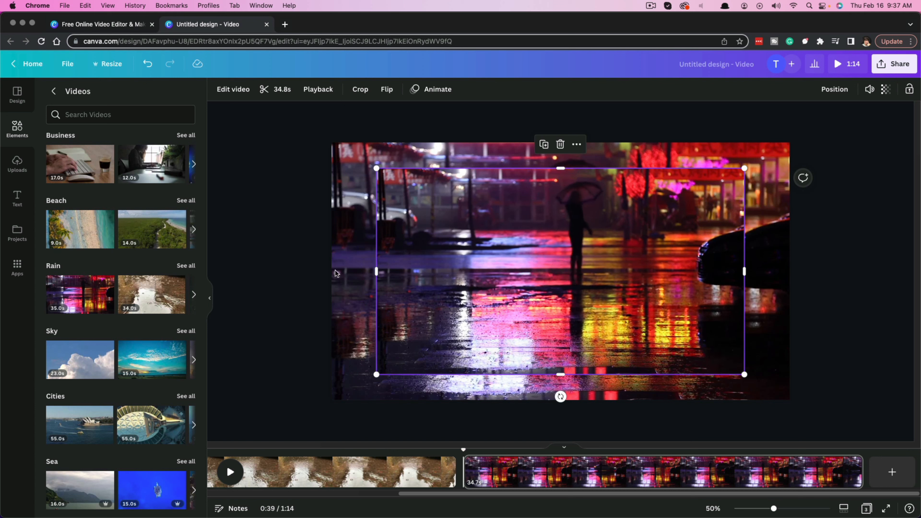
pyautogui.click(295, 324)
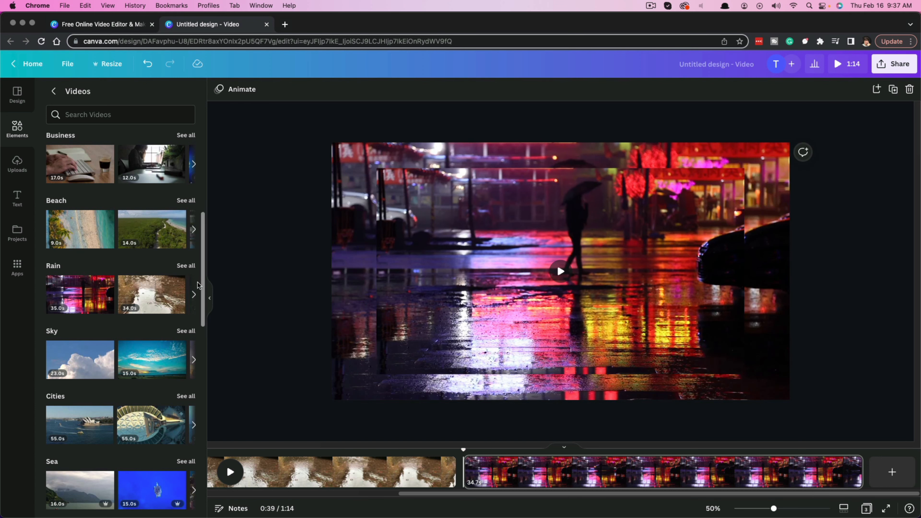
# Step: Select the puddle clip and review the options available for its background video without applying any
pyautogui.click(329, 471)
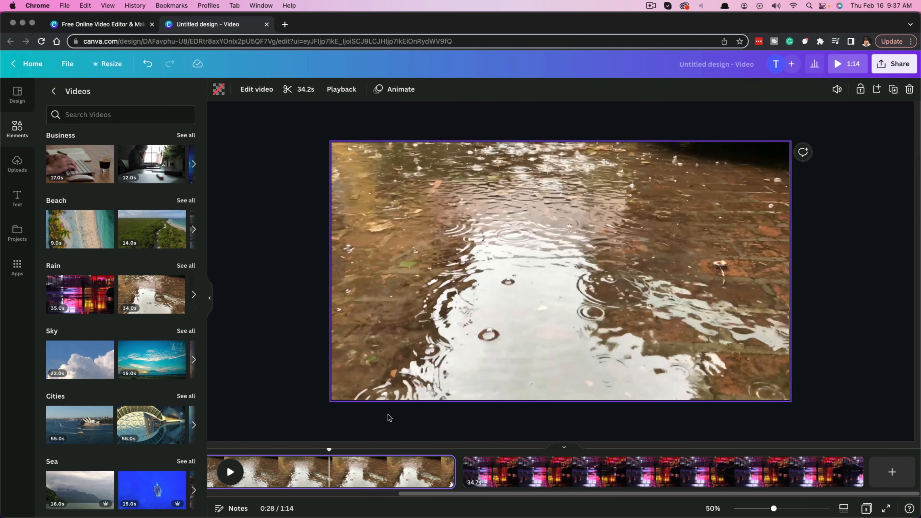
pyautogui.click(365, 472)
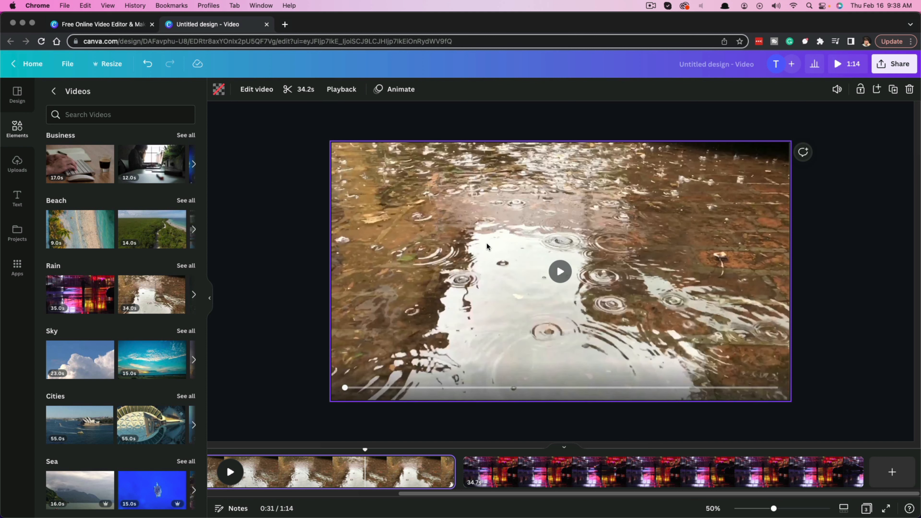
pyautogui.rightClick(507, 208)
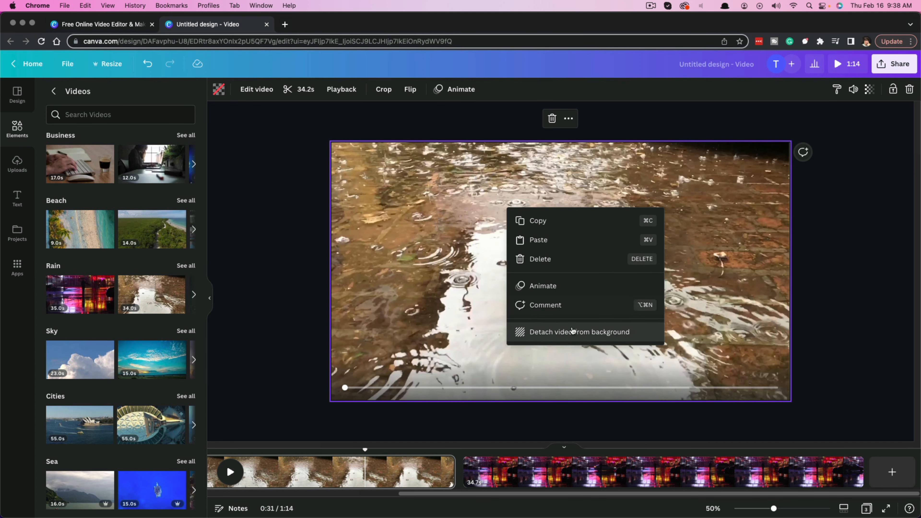
pyautogui.click(283, 260)
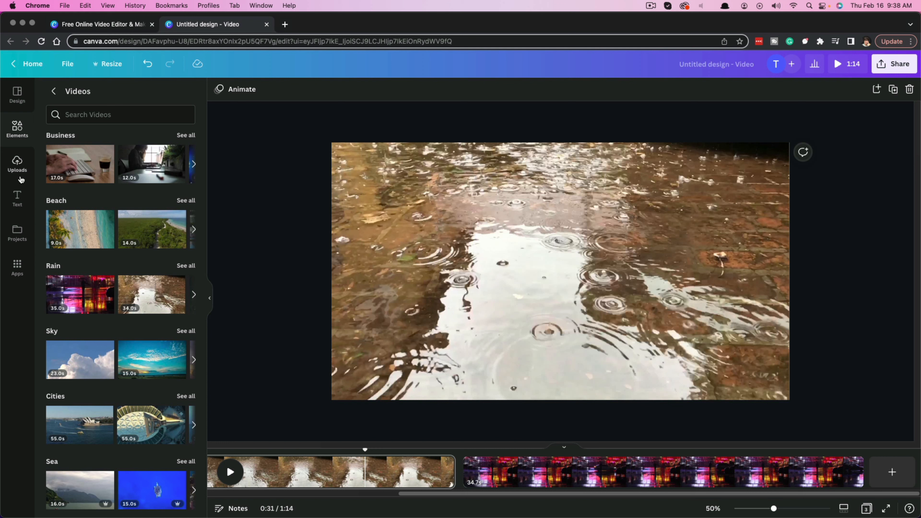
# Step: Open the text library and browse the font combinations
pyautogui.click(19, 202)
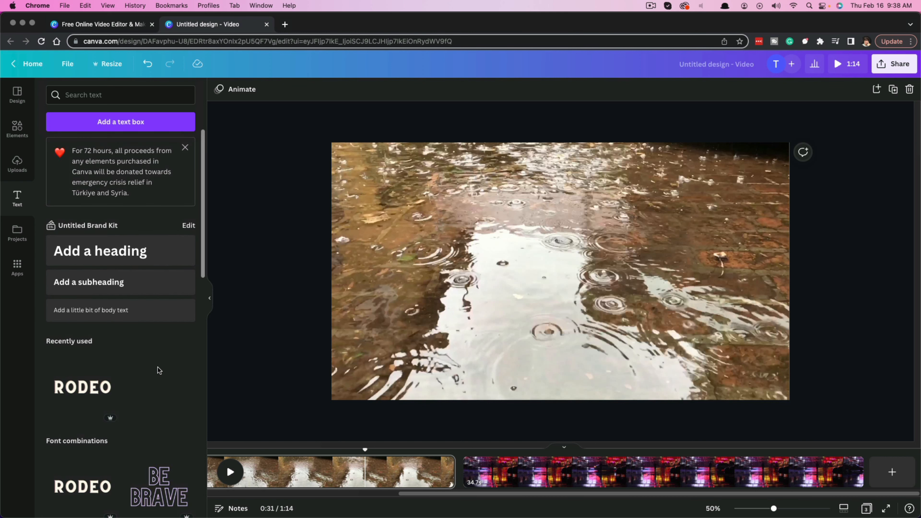
pyautogui.scroll(-5, 160, 370)
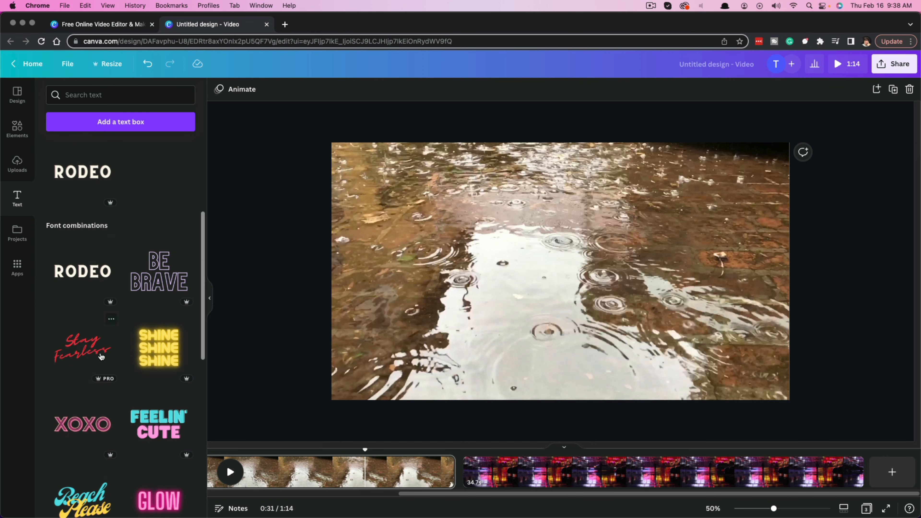
pyautogui.scroll(2, 156, 354)
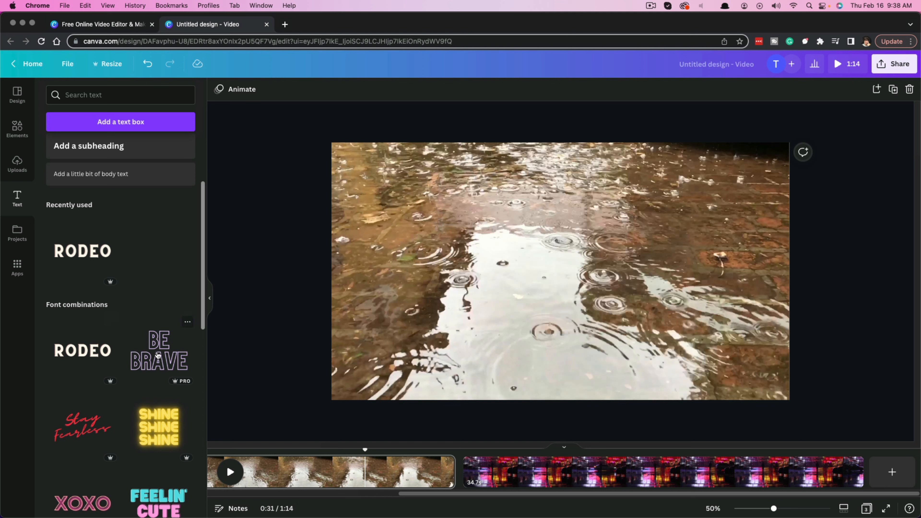
# Step: Place the BE BRAVE font combination over the puddle video and delete it again
pyautogui.moveTo(151, 357); pyautogui.dragTo(532, 248)
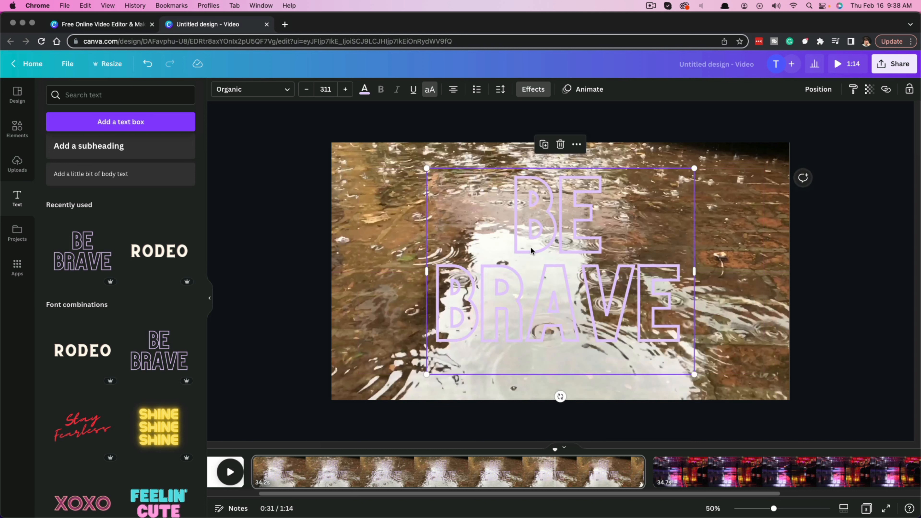
pyautogui.click(560, 145)
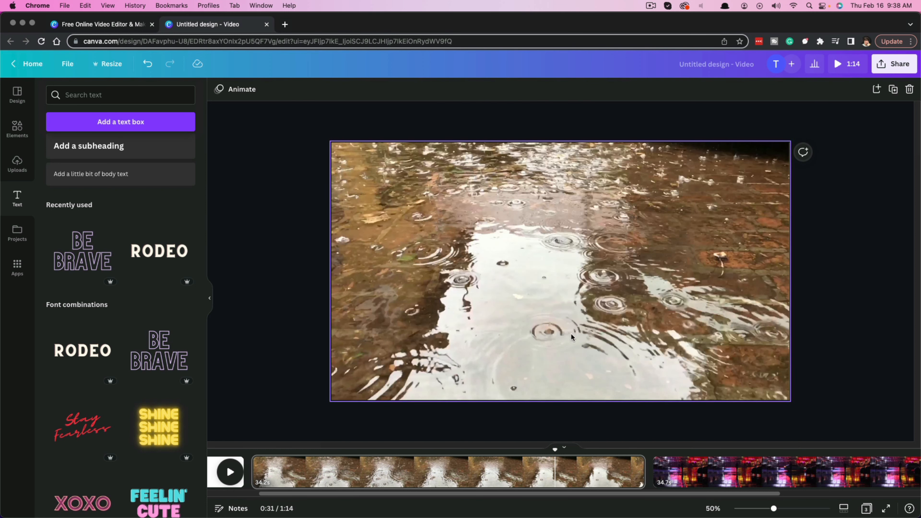
# Step: Add the RODEO font combination to the night-street clip and position it centred horizontally, slightly above the middle of the frame
pyautogui.click(700, 452)
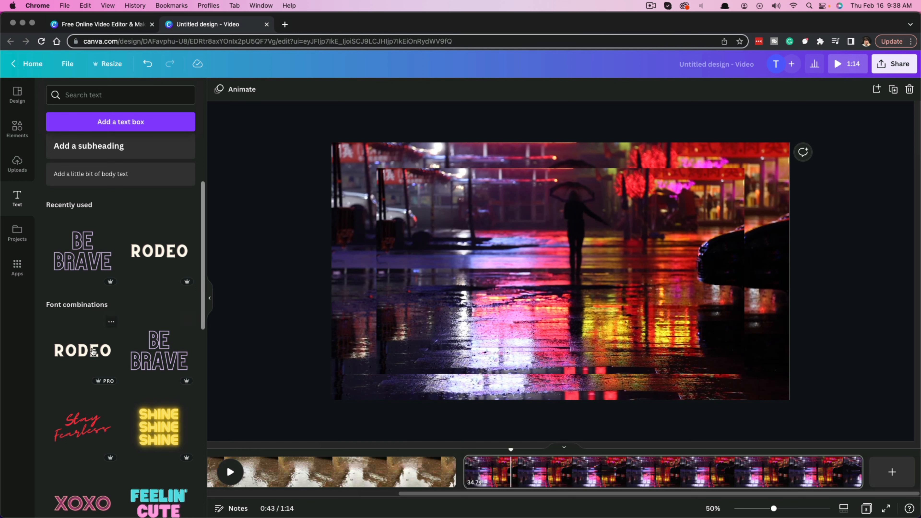
pyautogui.moveTo(87, 350); pyautogui.dragTo(522, 305)
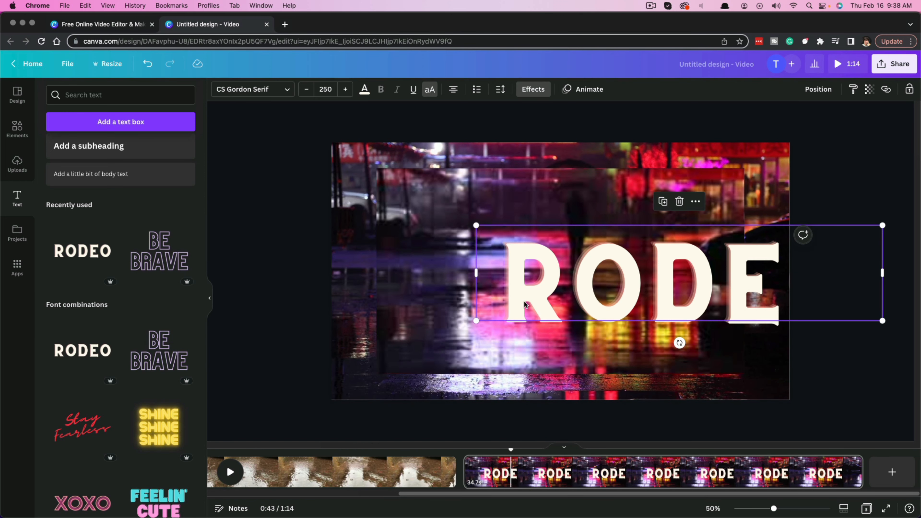
pyautogui.moveTo(580, 276); pyautogui.dragTo(461, 272)
pyautogui.click(256, 242)
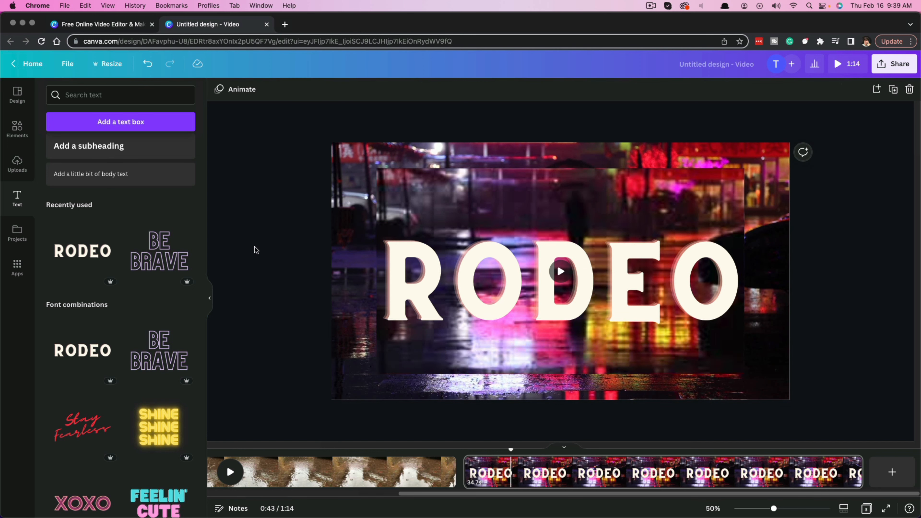
pyautogui.moveTo(482, 363)
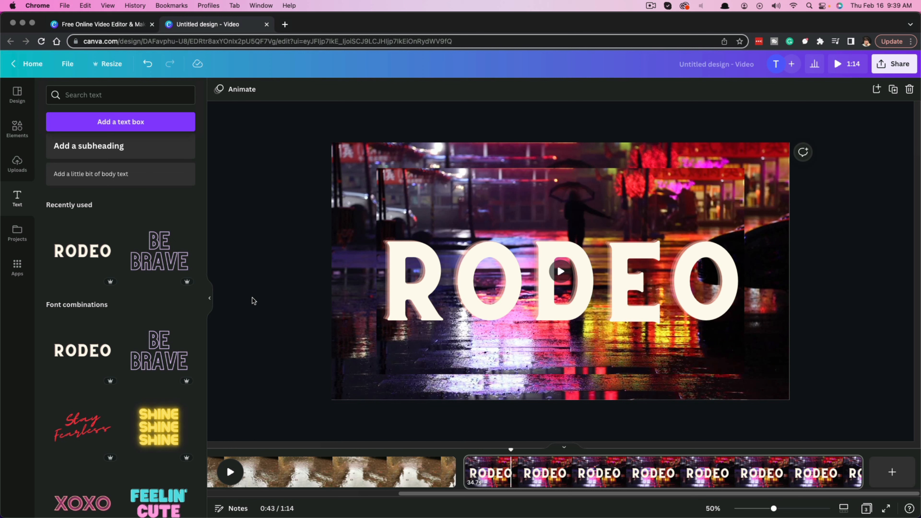
pyautogui.moveTo(468, 289); pyautogui.dragTo(471, 277)
pyautogui.click(287, 277)
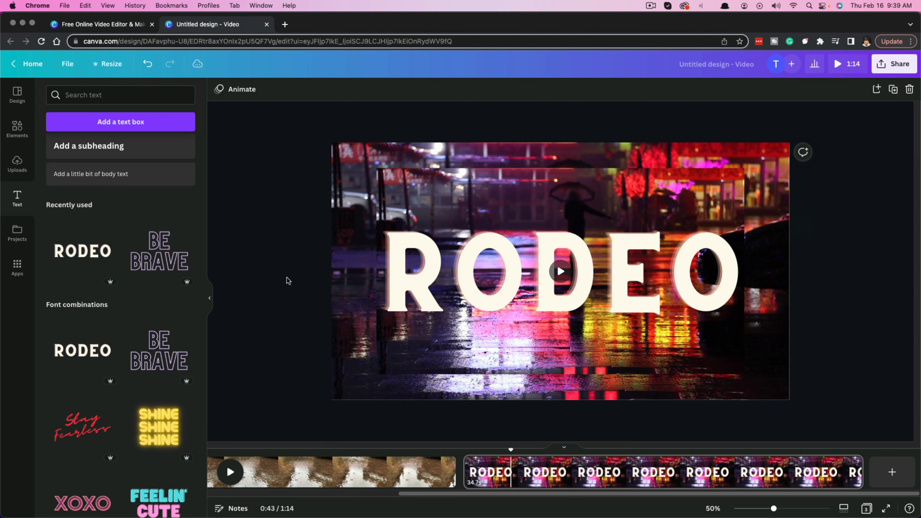
# Step: Replace the RODEO text with TITLE
pyautogui.click(466, 280)
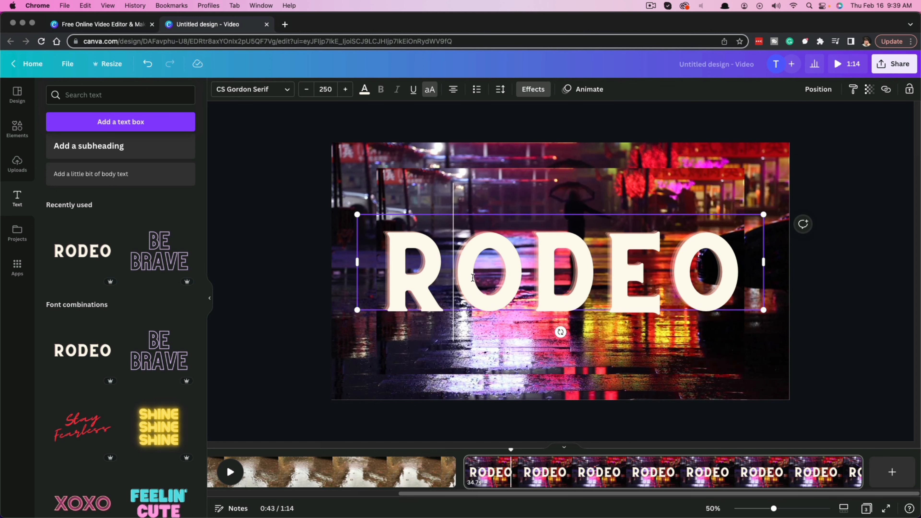
pyautogui.write('TITLE')
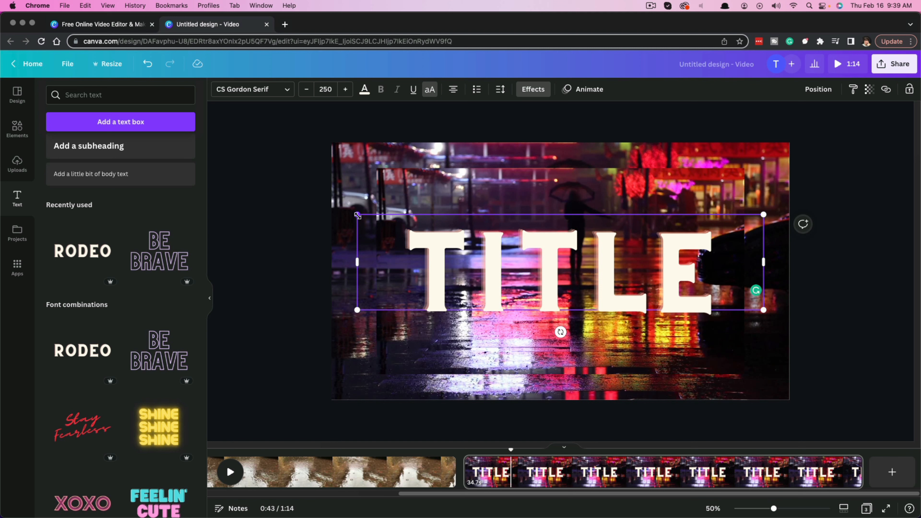
# Step: Shrink the TITLE text to font size 158 and move it to the centre of the frame
pyautogui.moveTo(357, 216); pyautogui.dragTo(530, 234)
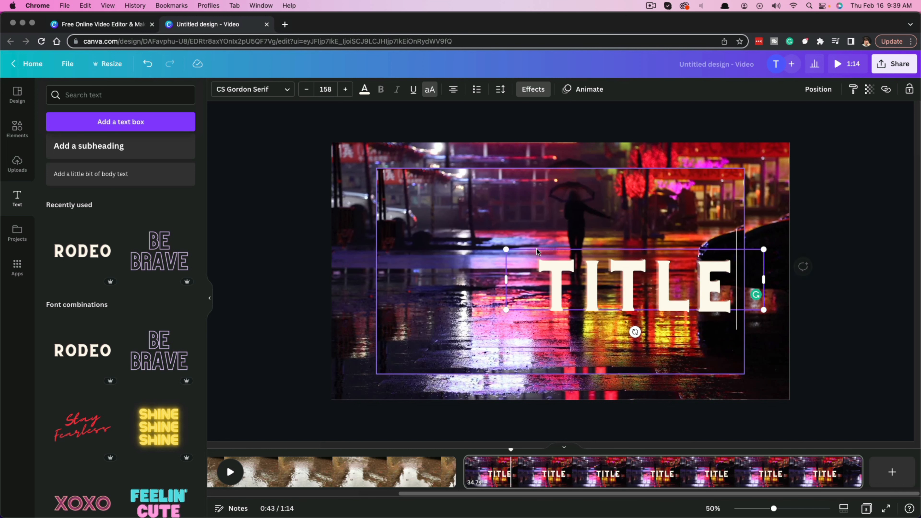
pyautogui.click(259, 221)
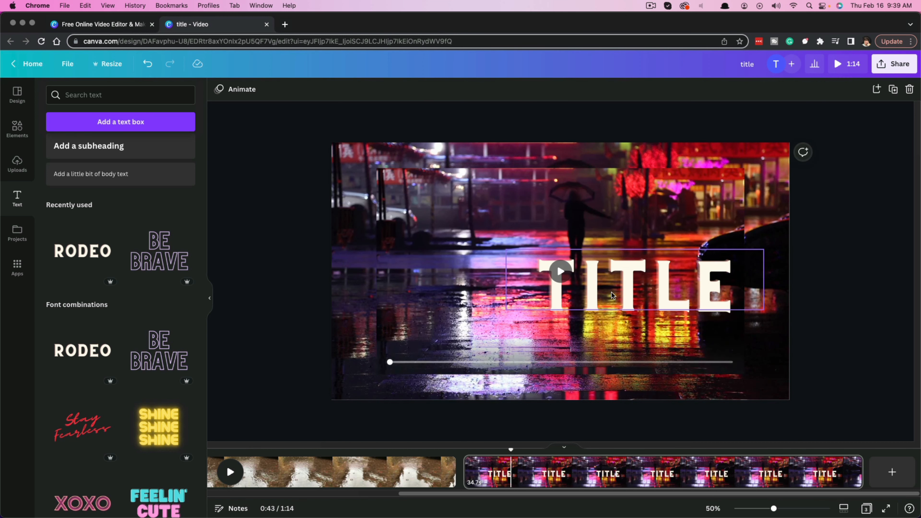
pyautogui.moveTo(598, 292); pyautogui.dragTo(527, 280)
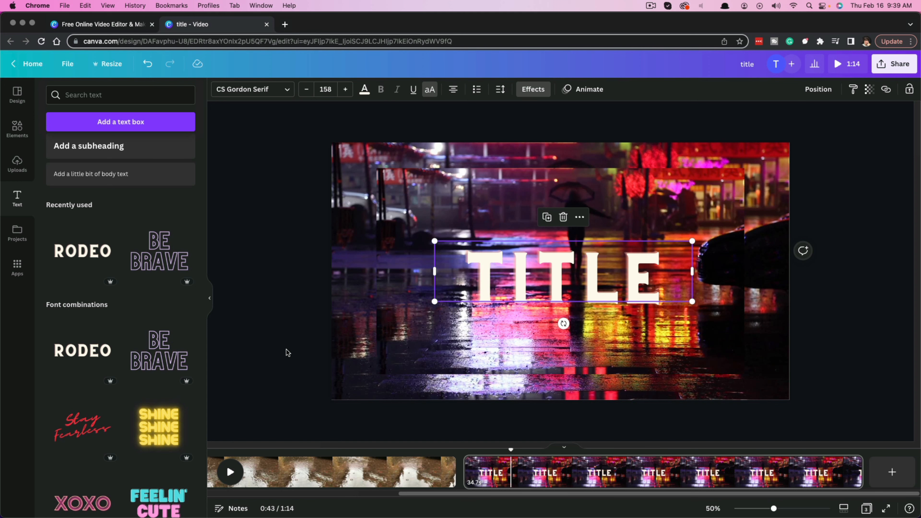
# Step: Try sending the TITLE text to the back of the layers, undo it, and review its layer ordering options
pyautogui.click(579, 473)
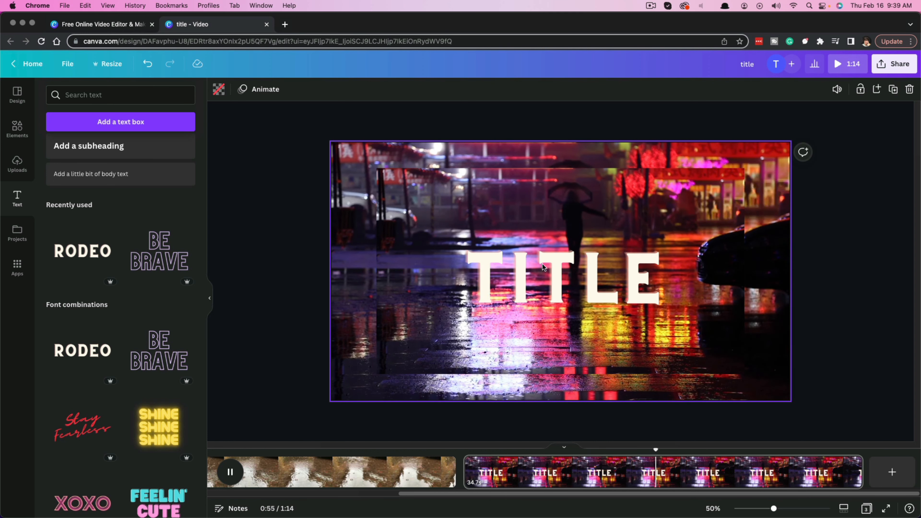
pyautogui.click(540, 303)
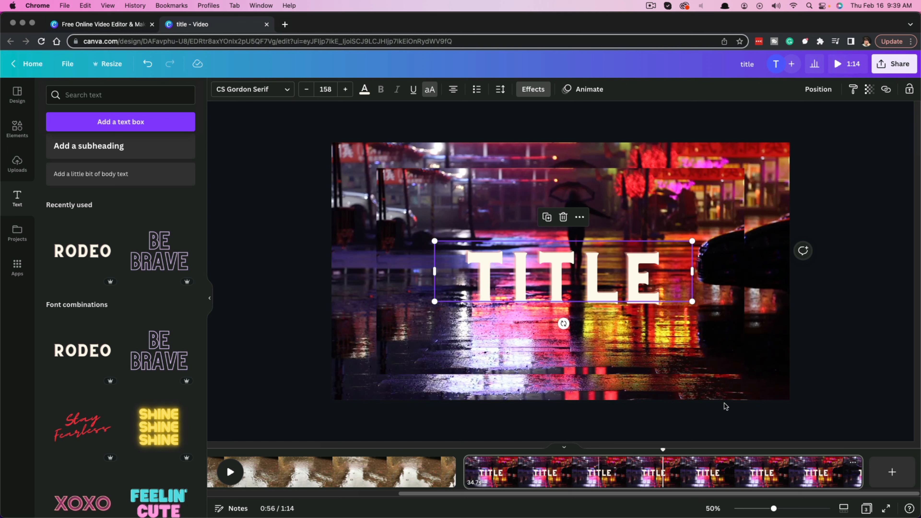
pyautogui.click(579, 217)
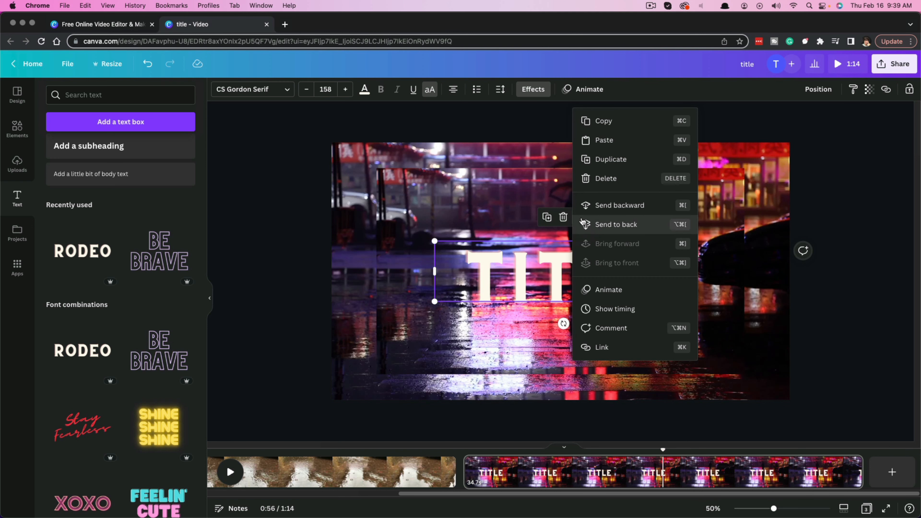
pyautogui.click(580, 223)
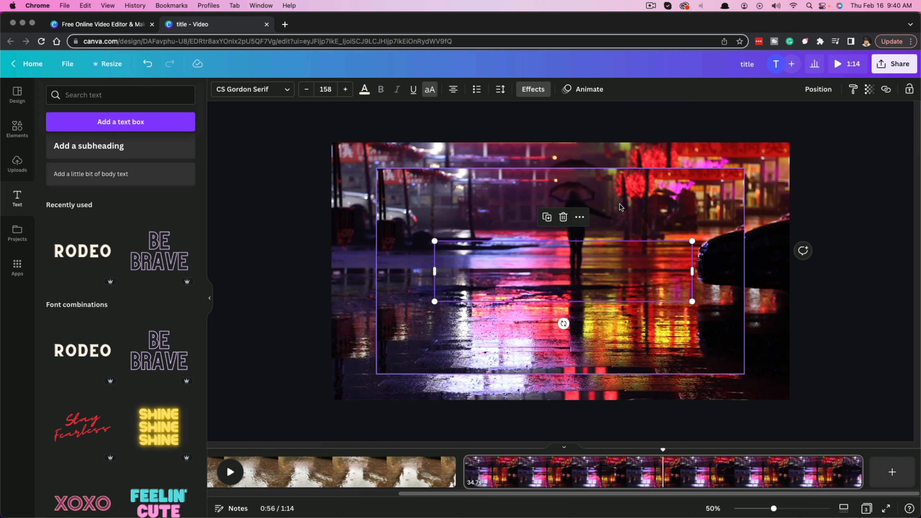
pyautogui.press('super+z')
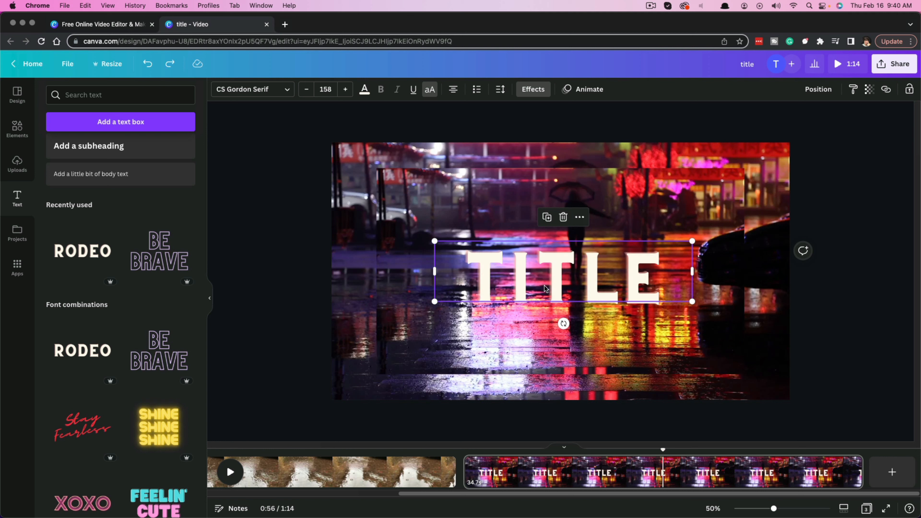
pyautogui.click(579, 217)
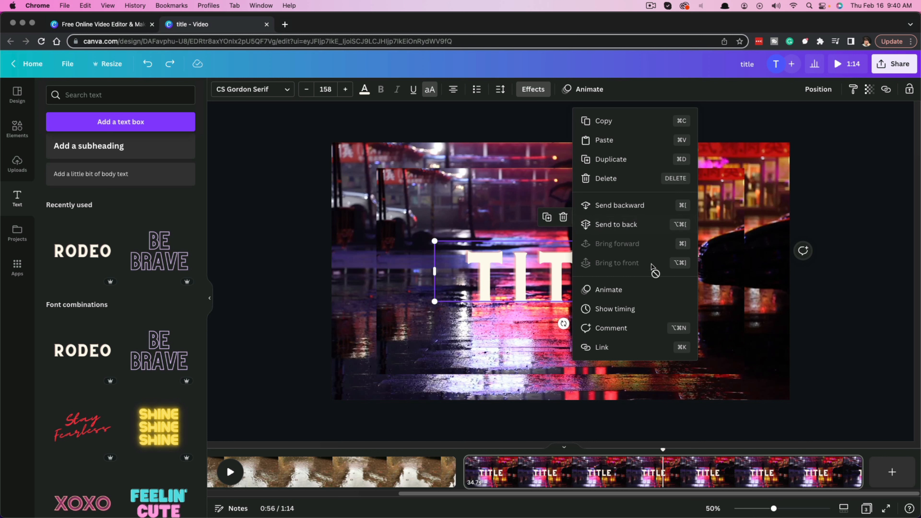
pyautogui.click(285, 293)
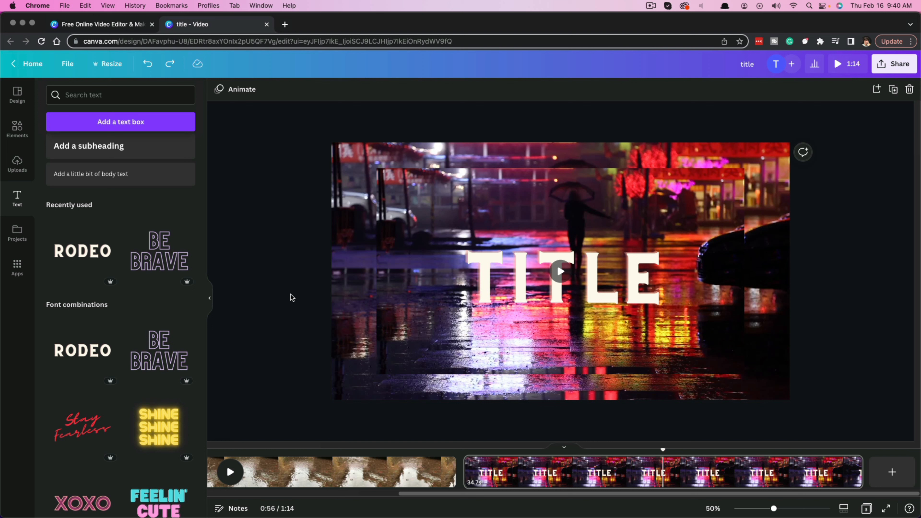
# Step: Move the night-street clip with the TITLE text ahead of the puddle clip on the timeline
pyautogui.moveTo(501, 472); pyautogui.dragTo(406, 479)
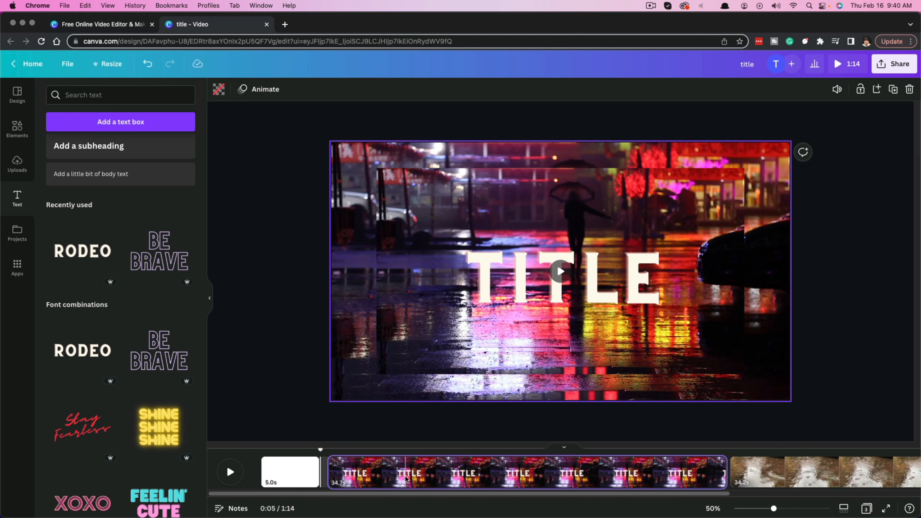
# Step: Try adding a heading text to the night-street page and undo the addition
pyautogui.click(259, 291)
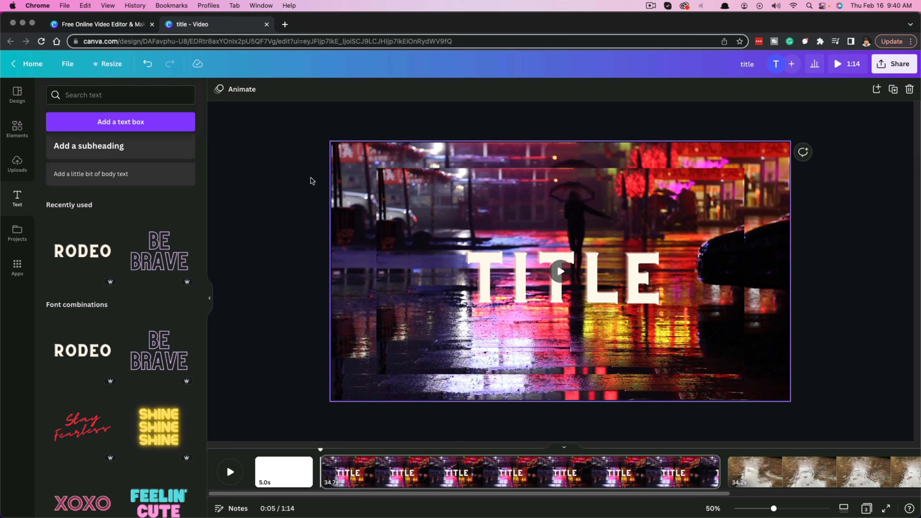
pyautogui.scroll(3, 118, 249)
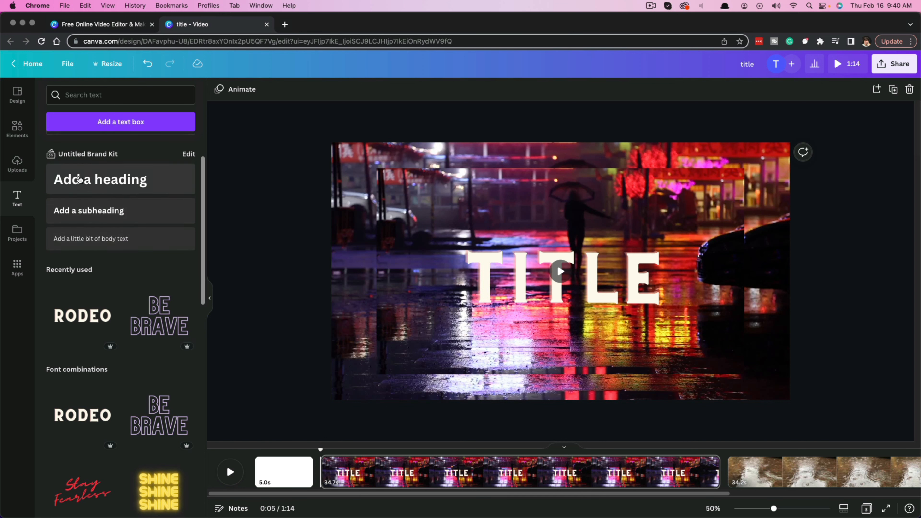
pyautogui.click(96, 184)
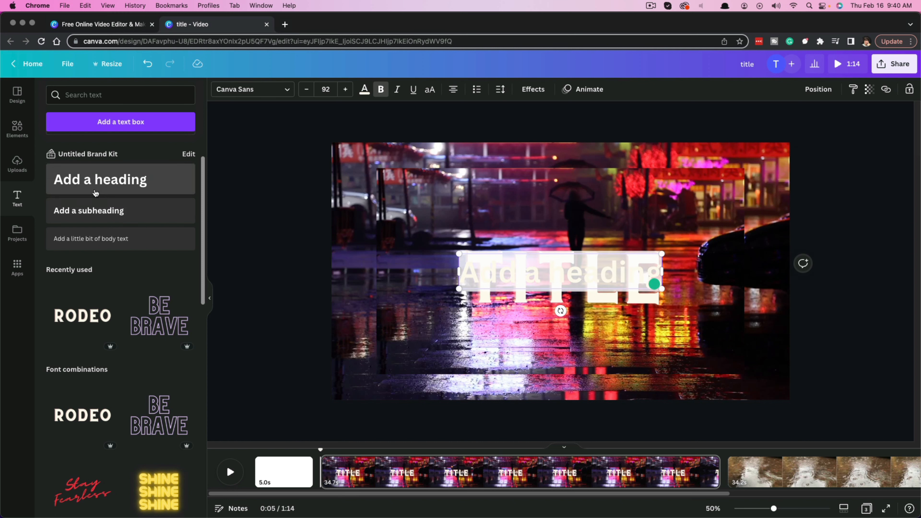
pyautogui.press('cmd+z')
# Step: Try adding a new text box over the TITLE text and remove it again
pyautogui.scroll(-10, 183, 361)
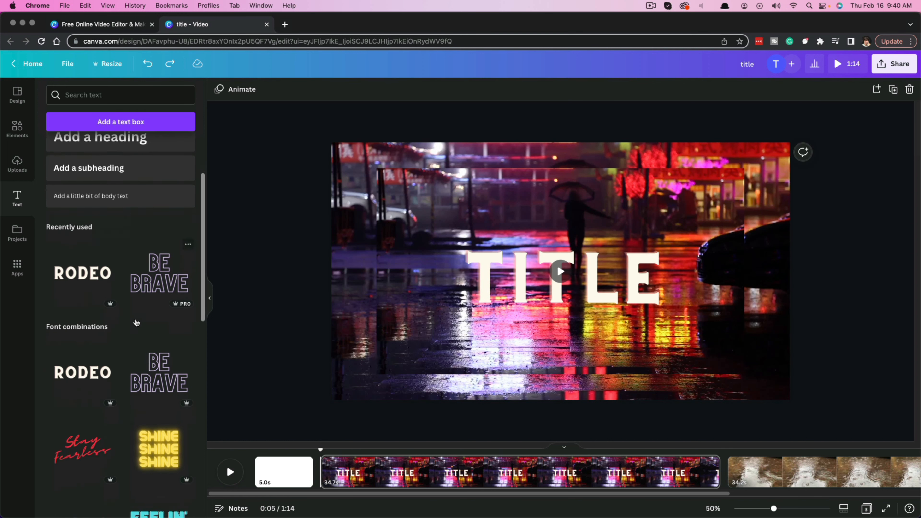
pyautogui.scroll(10, 183, 361)
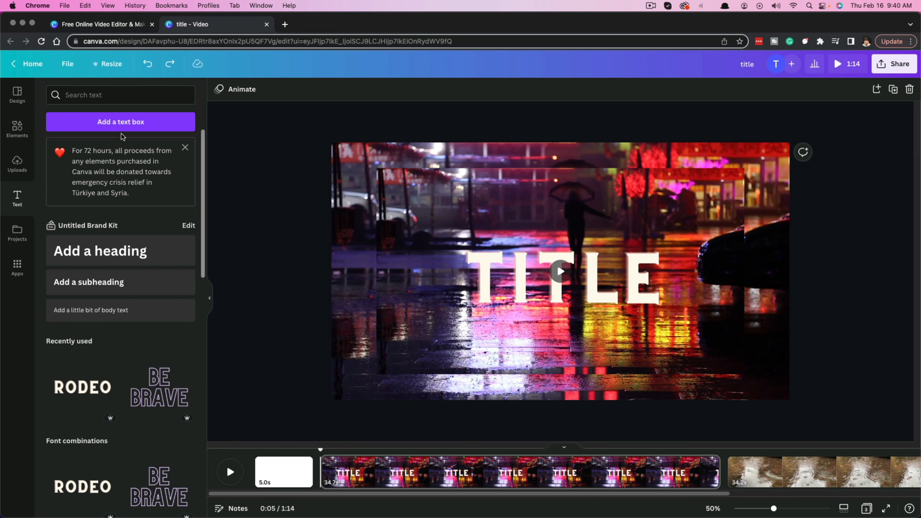
pyautogui.click(114, 124)
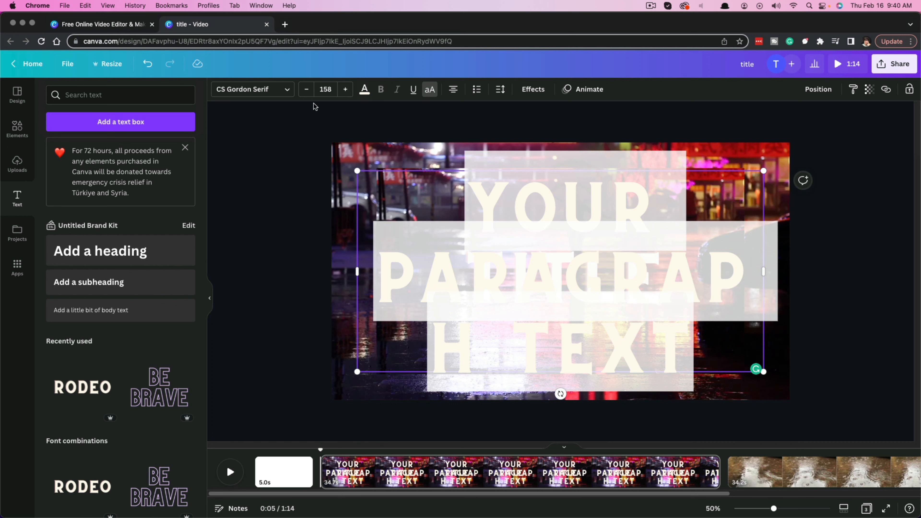
pyautogui.click(287, 225)
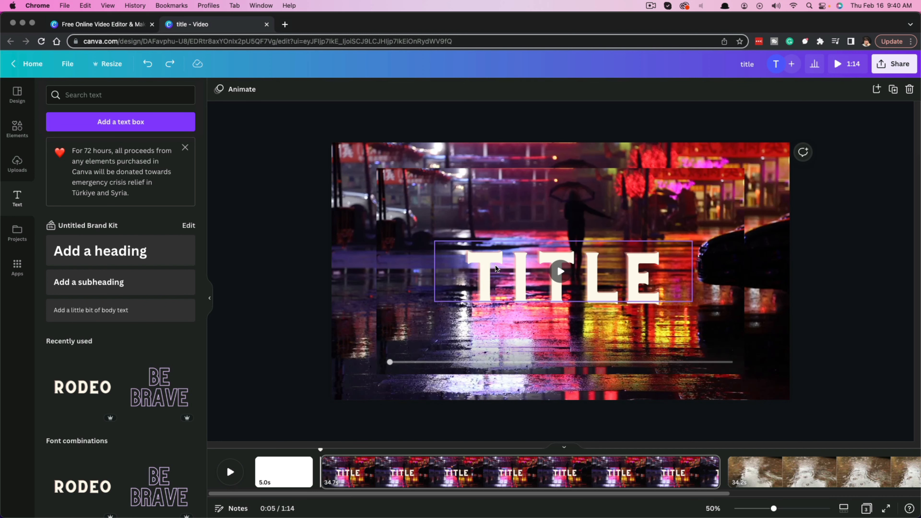
# Step: Delete the TITLE text from the night-street clip and add a default paragraph text box instead
pyautogui.click(501, 272)
pyautogui.press('Delete')
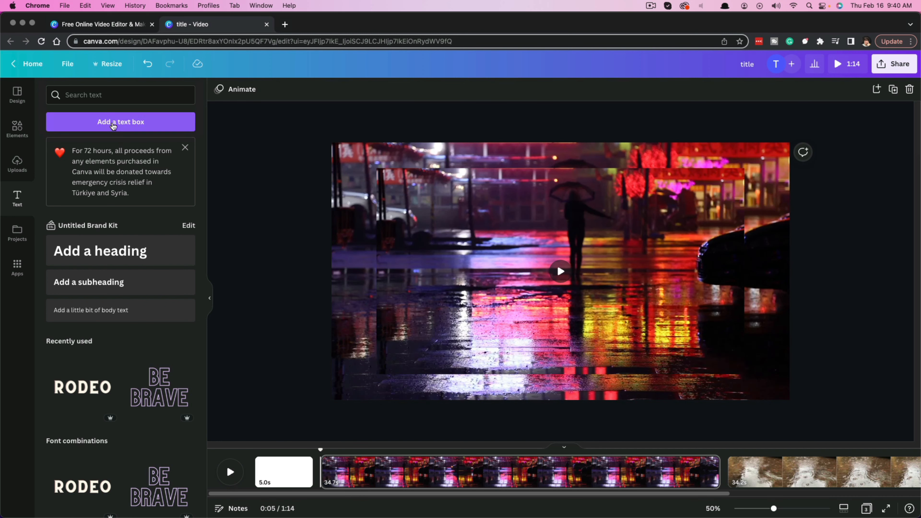
pyautogui.click(121, 121)
pyautogui.tripleClick(563, 270)
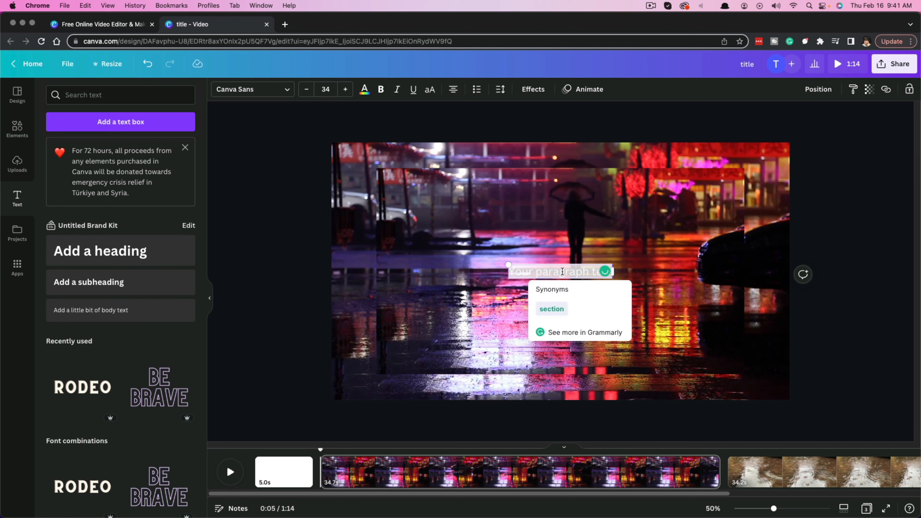
pyautogui.click(283, 279)
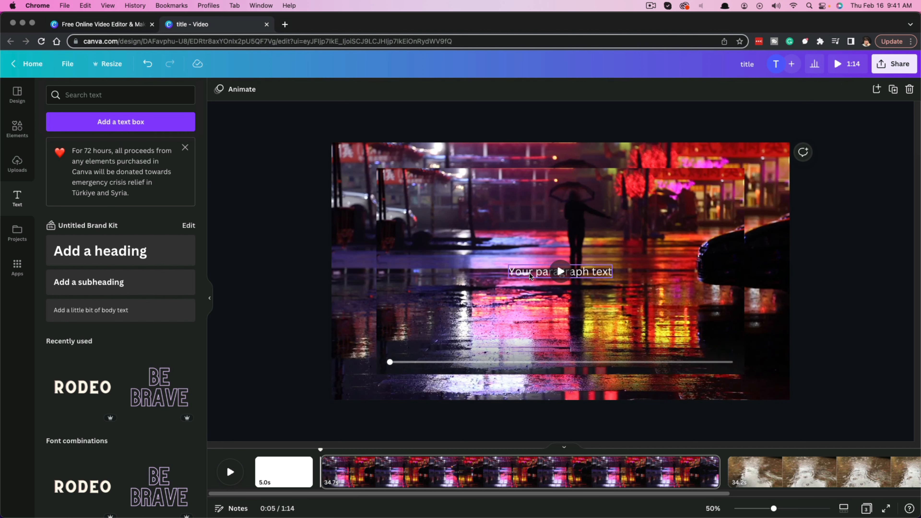
# Step: Review the available fonts for the paragraph text and close the list without choosing one
pyautogui.tripleClick(538, 271)
pyautogui.click(287, 89)
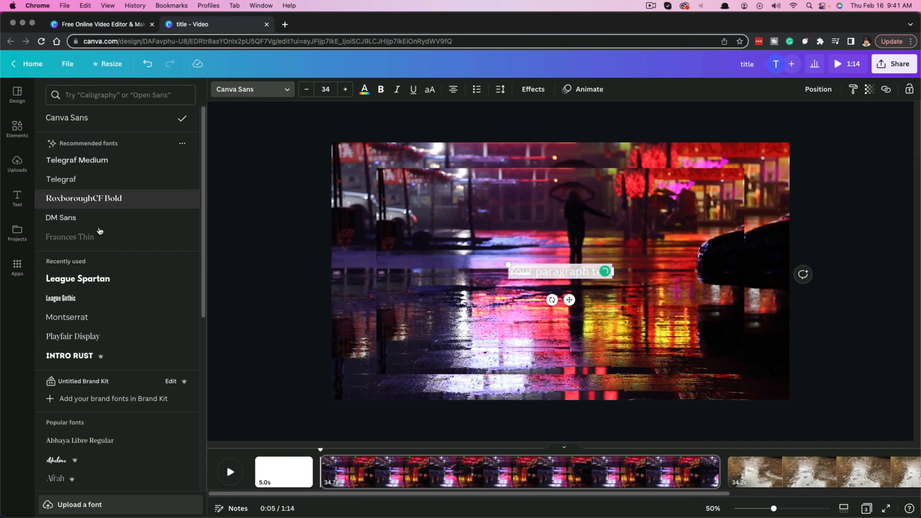
pyautogui.click(218, 88)
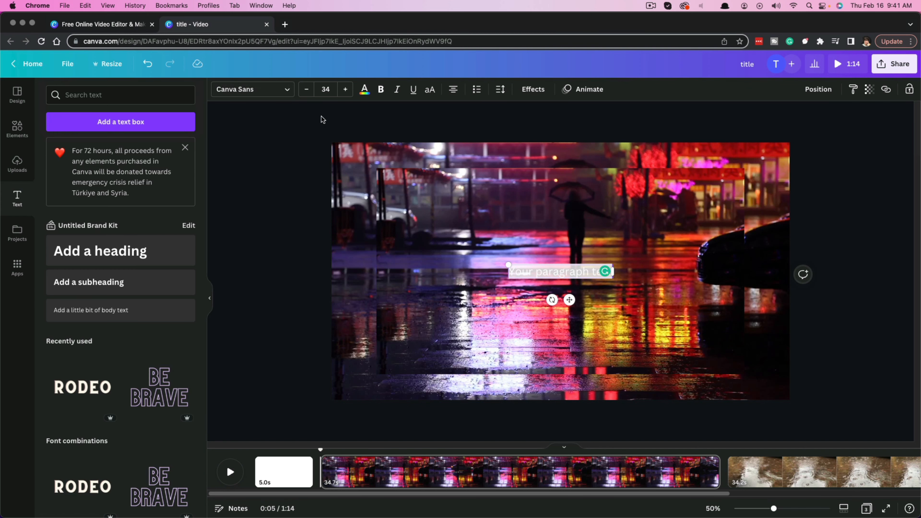
# Step: Try font size 38 on the paragraph text, and undo the text changes back to the TITLE text
pyautogui.click(345, 89)
pyautogui.click(345, 89)
pyautogui.click(345, 89)
pyautogui.click(345, 89)
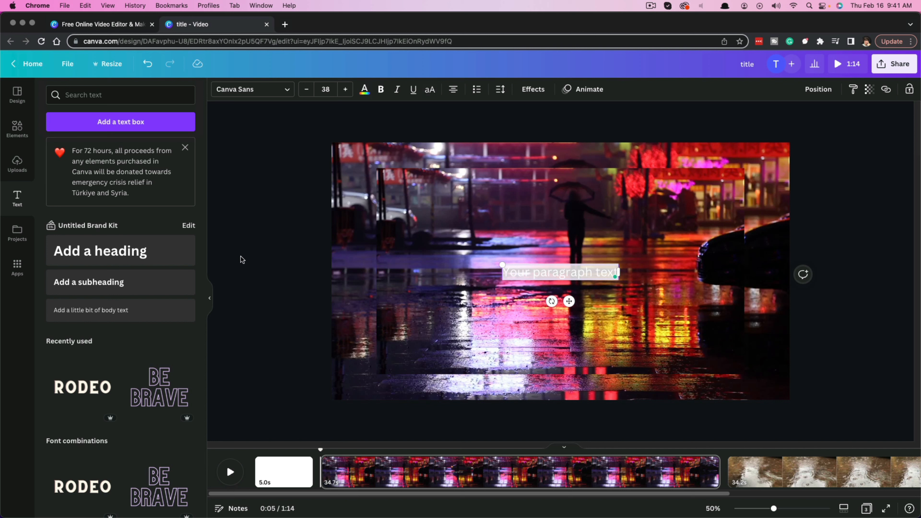
pyautogui.press('super+z')
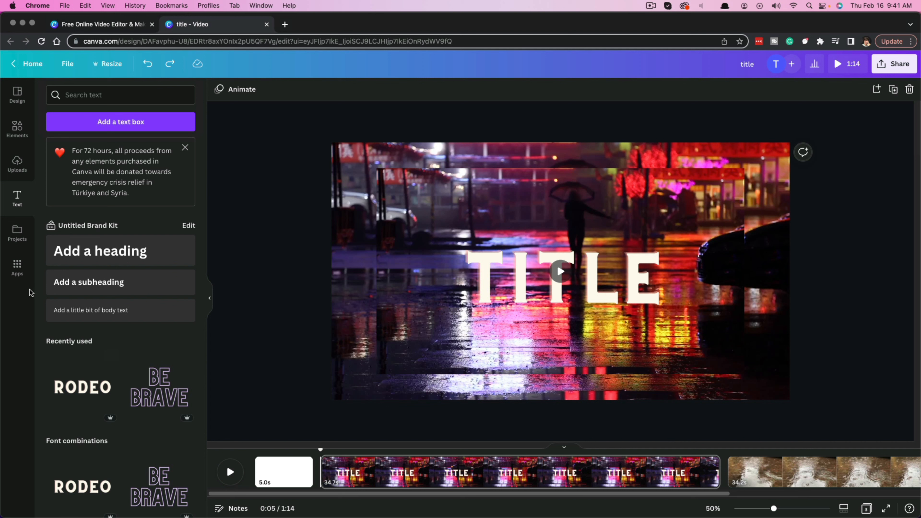
# Step: Upload the How To Send Facetime .wav voice-over from Finder's 2021 Voice Over folder to the audio uploads
pyautogui.click(18, 164)
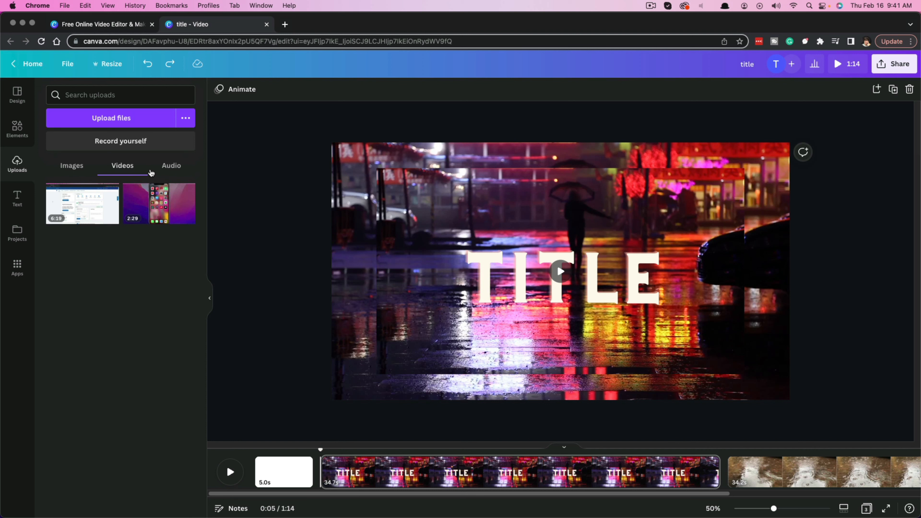
pyautogui.click(167, 166)
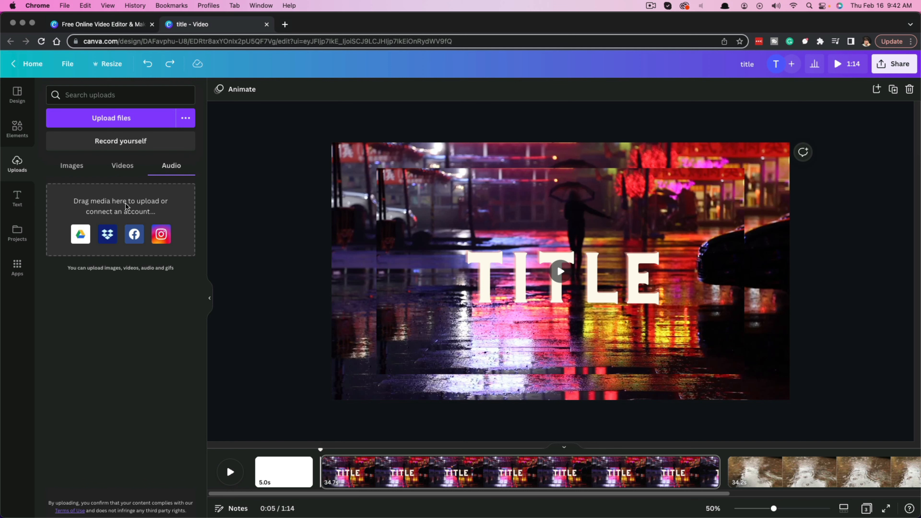
pyautogui.press('super+Tab')
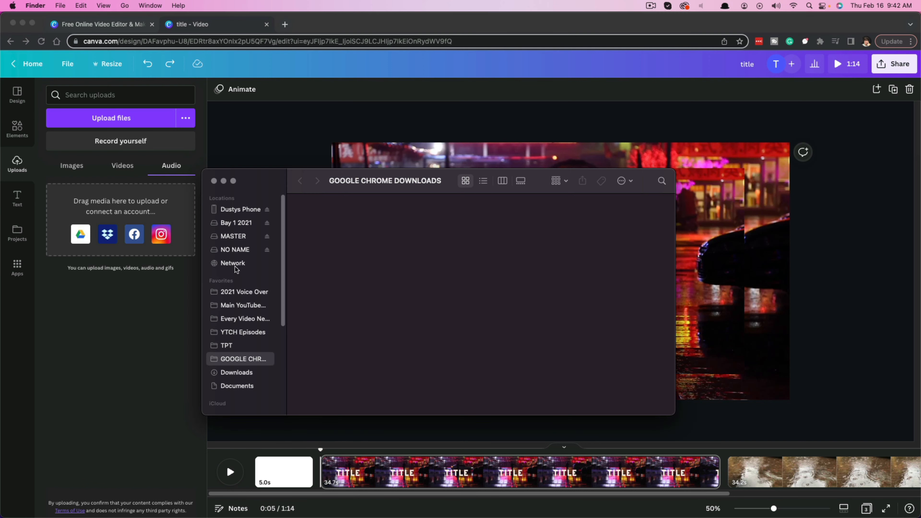
pyautogui.moveTo(267, 185); pyautogui.dragTo(294, 171)
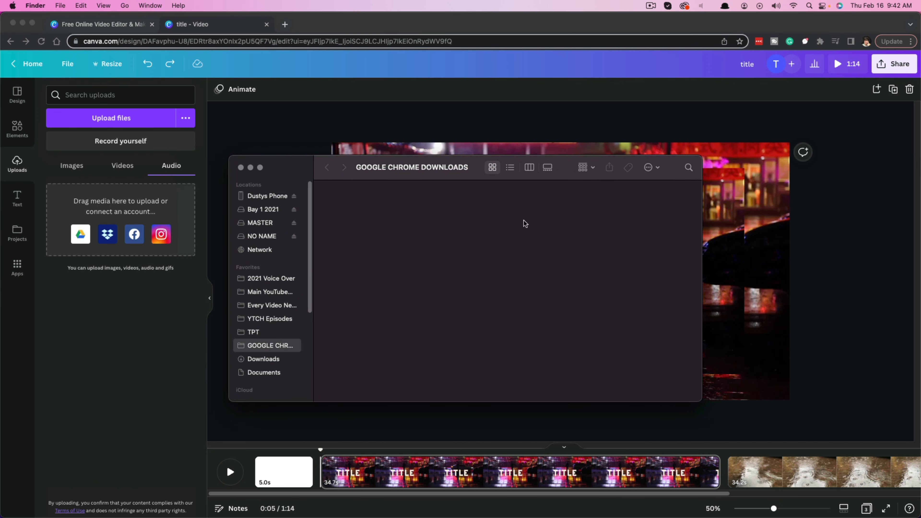
pyautogui.click(269, 279)
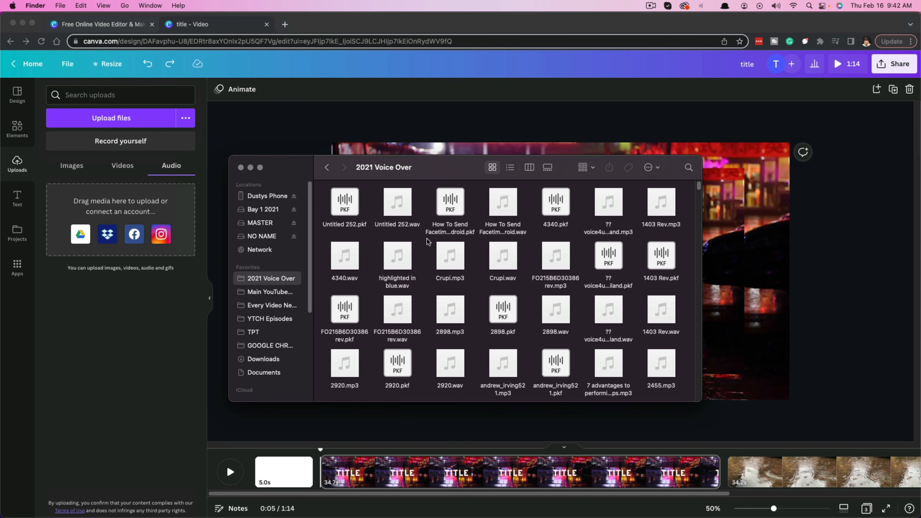
pyautogui.moveTo(445, 258)
pyautogui.click(503, 229)
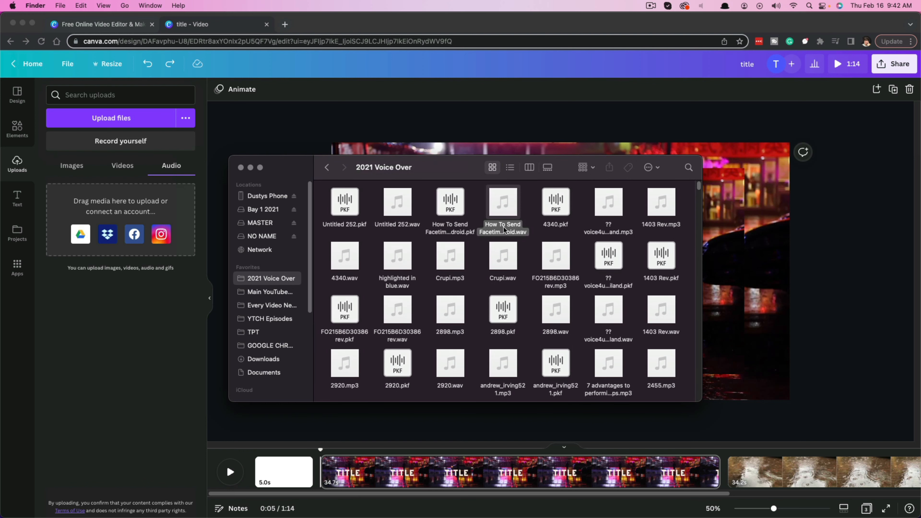
pyautogui.moveTo(498, 228); pyautogui.dragTo(89, 215)
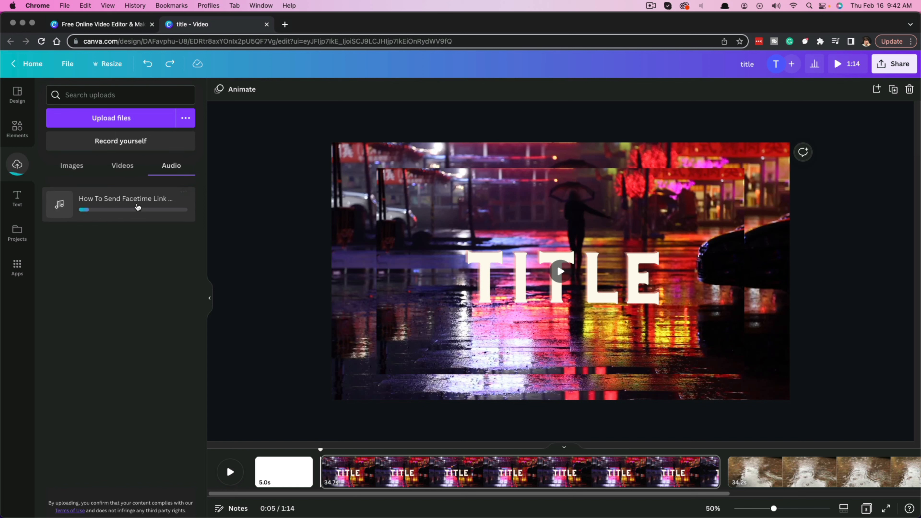
# Step: Look at the file upload picker and the Record yourself studio, leaving both without uploading or granting camera access
pyautogui.click(111, 120)
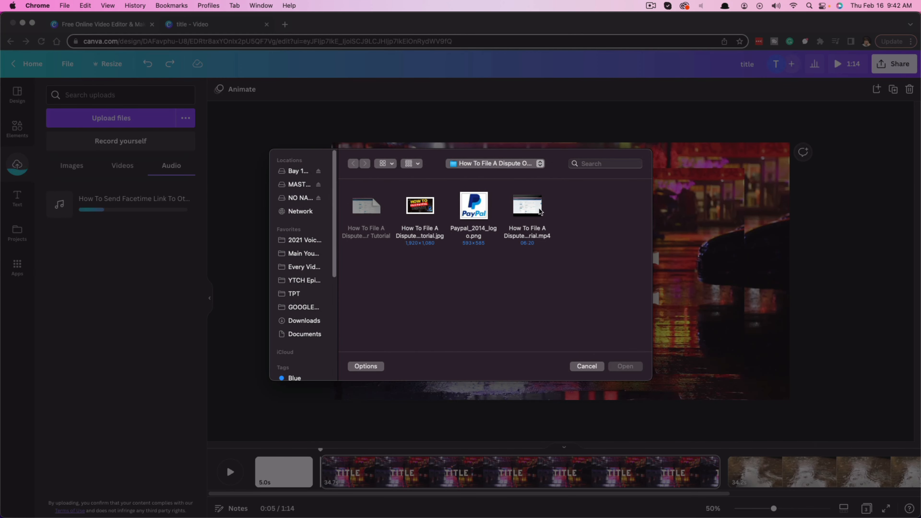
pyautogui.click(590, 366)
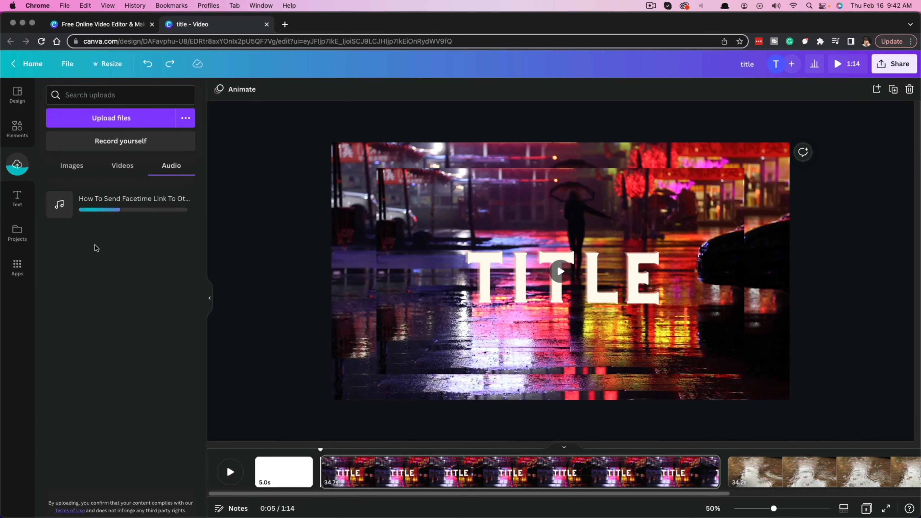
pyautogui.click(102, 144)
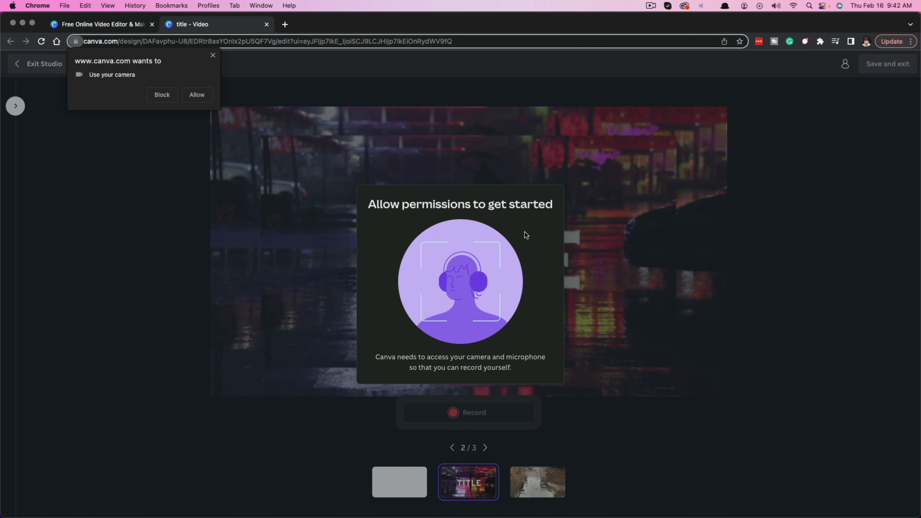
pyautogui.click(212, 55)
pyautogui.click(43, 69)
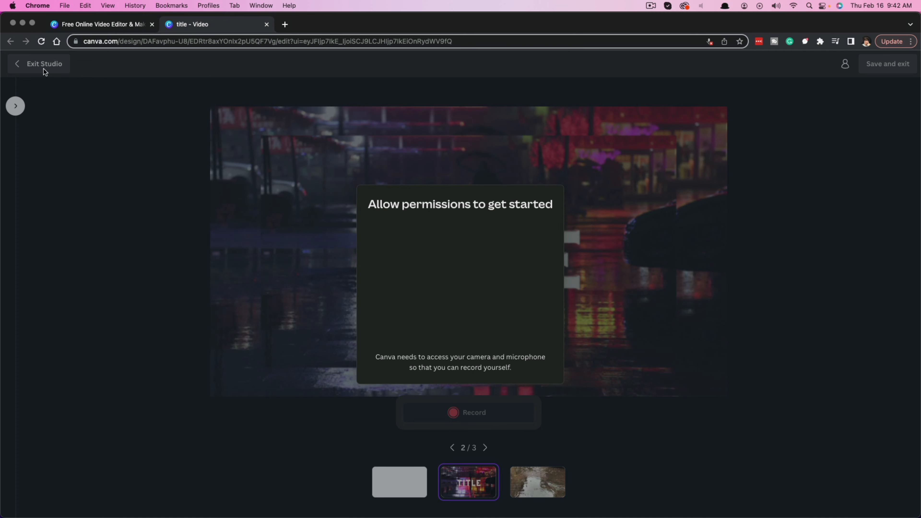
pyautogui.click(110, 25)
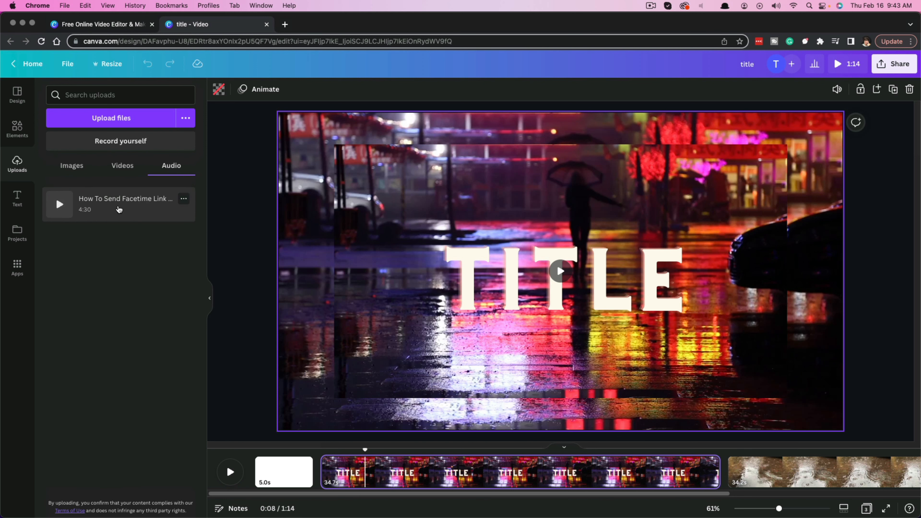
# Step: Play a short preview of the uploaded Facetime voice-over and stop it
pyautogui.click(60, 206)
pyautogui.click(60, 205)
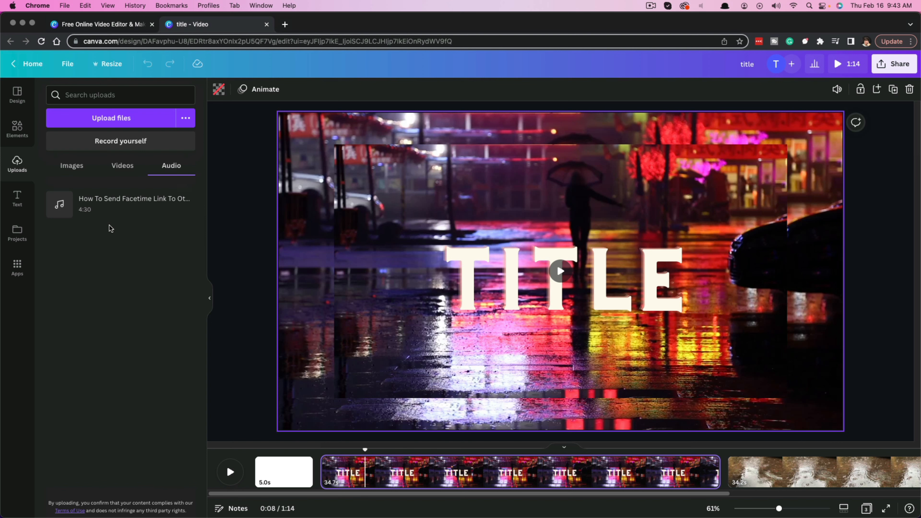
pyautogui.moveTo(121, 215); pyautogui.dragTo(117, 253)
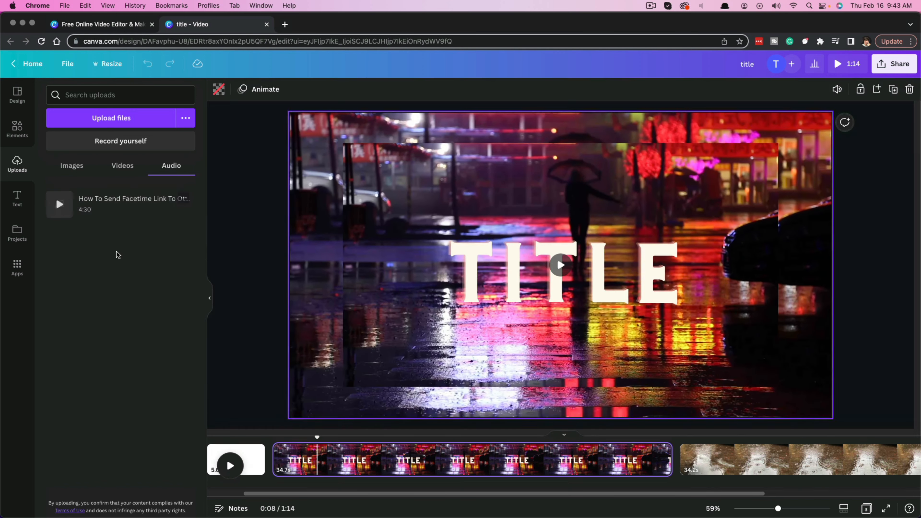
# Step: Upload Ticker 48000 1.wav from the Every Video Needs folder and place it on the timeline under the start of the night-street clip
pyautogui.click(97, 121)
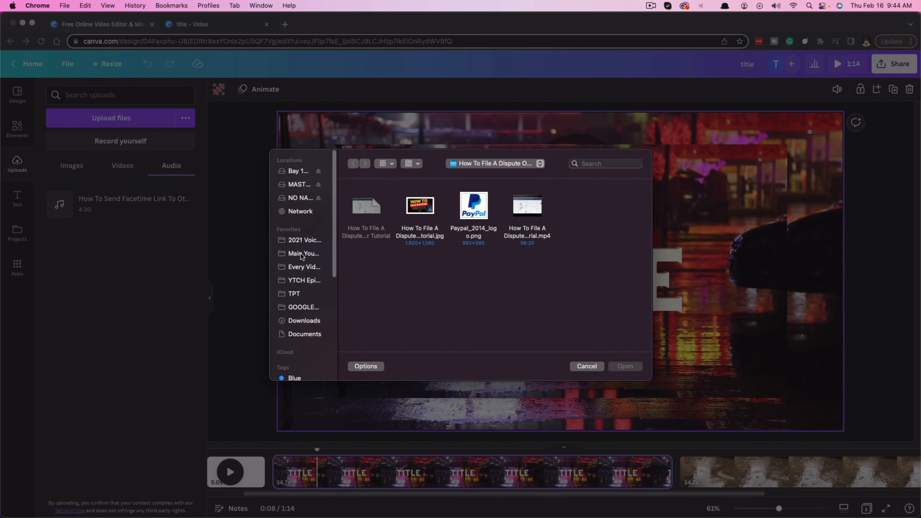
pyautogui.click(302, 266)
pyautogui.click(499, 290)
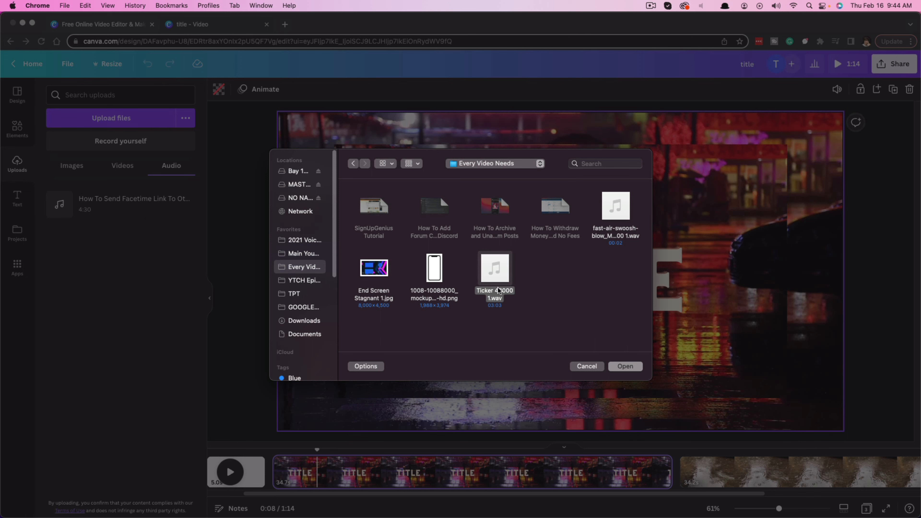
pyautogui.click(625, 367)
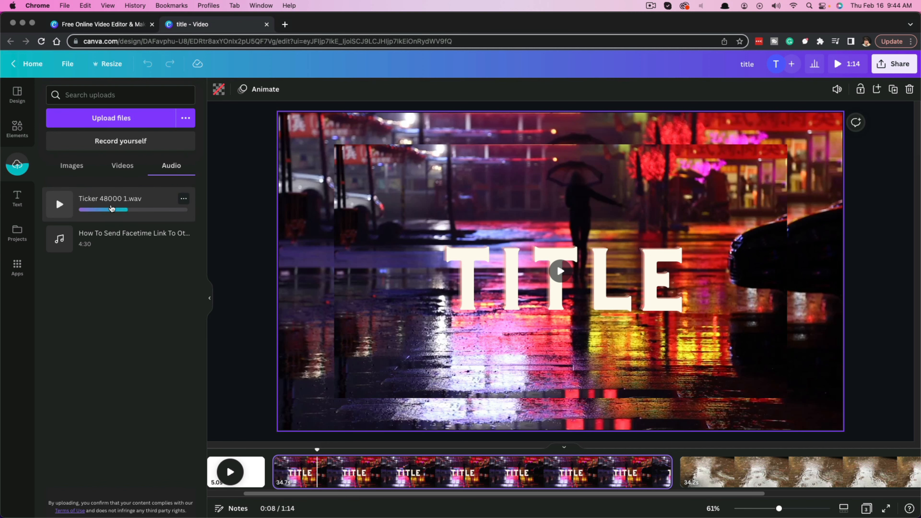
pyautogui.moveTo(120, 209); pyautogui.dragTo(271, 479)
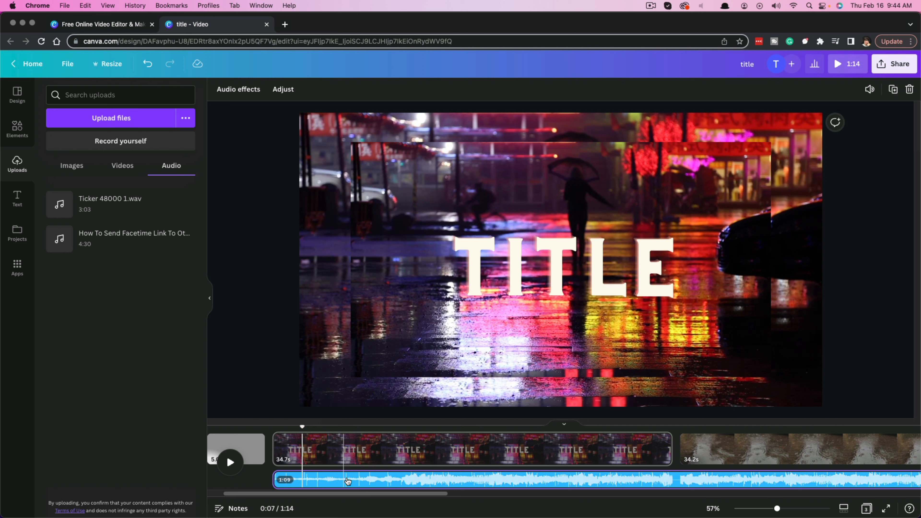
# Step: Lower the volume of the Ticker audio track on the timeline to 17
pyautogui.rightClick(316, 479)
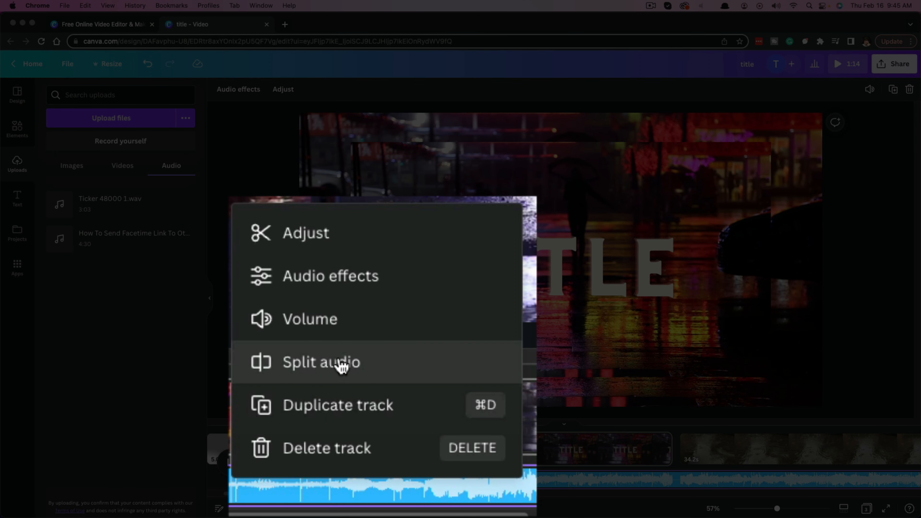
pyautogui.click(314, 322)
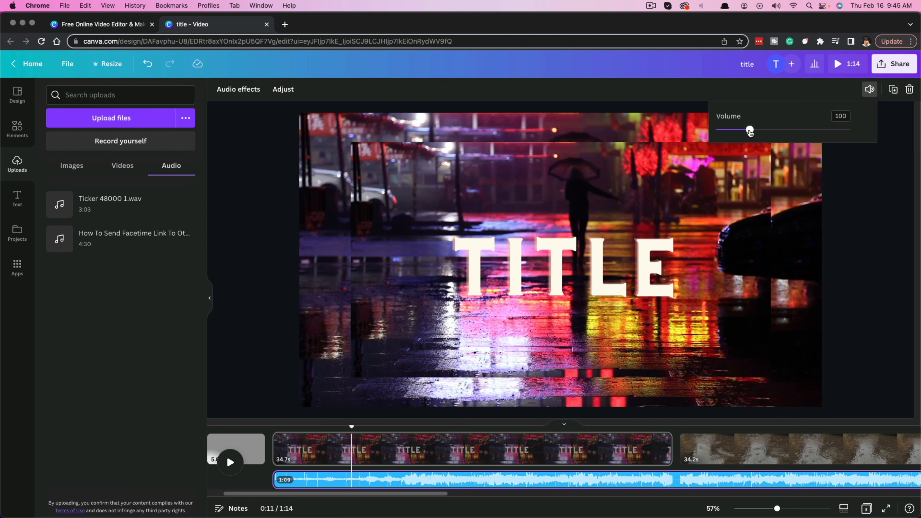
pyautogui.moveTo(750, 130); pyautogui.dragTo(722, 130)
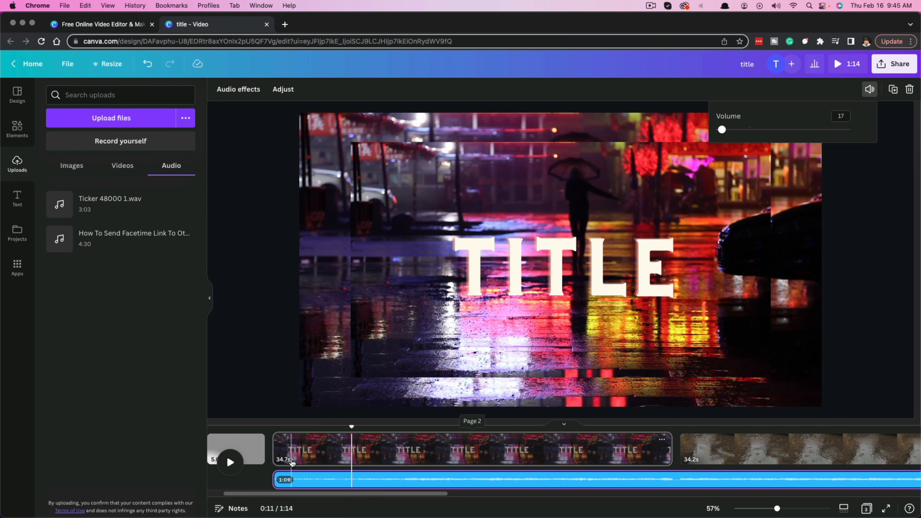
# Step: Play a few seconds of the night-street clip to check the lowered Ticker audio, and pause
pyautogui.click(232, 463)
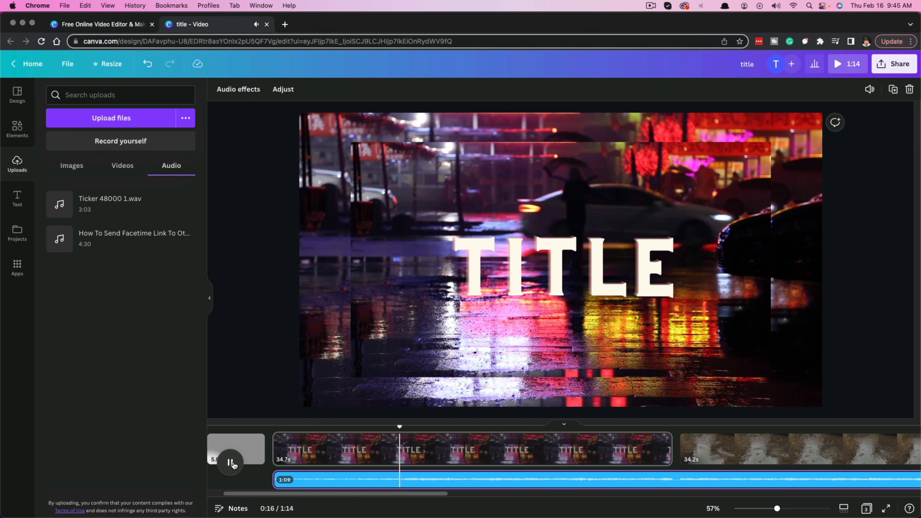
pyautogui.click(235, 470)
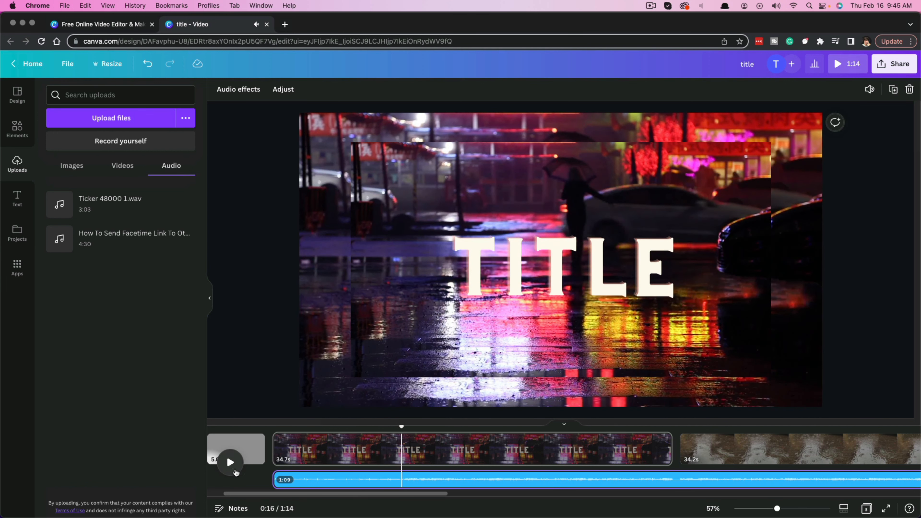
# Step: Give the Ticker audio track a 2.9 s fade in and a 3.7 s fade out
pyautogui.rightClick(340, 482)
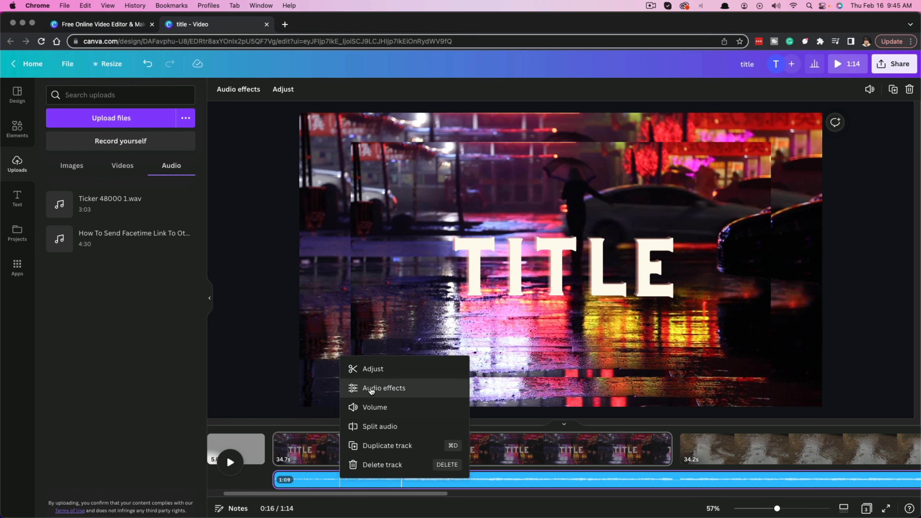
pyautogui.click(248, 138)
pyautogui.click(314, 483)
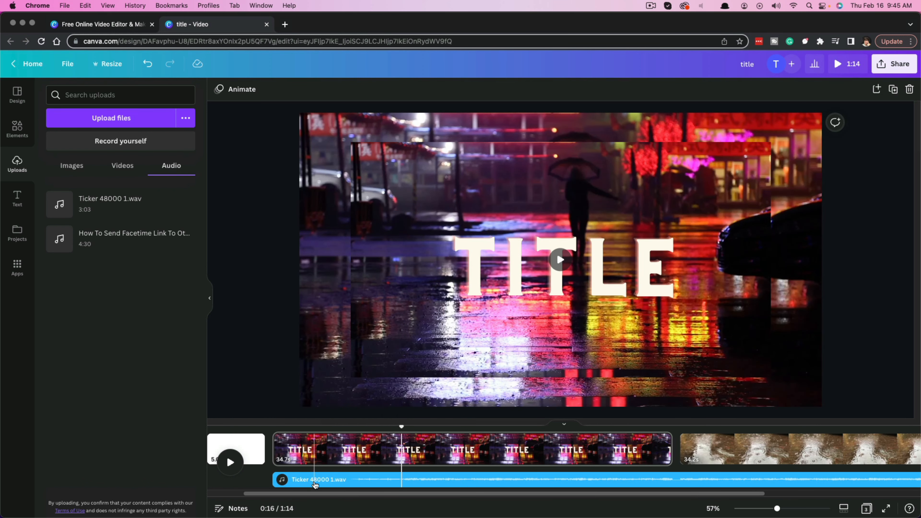
pyautogui.click(245, 91)
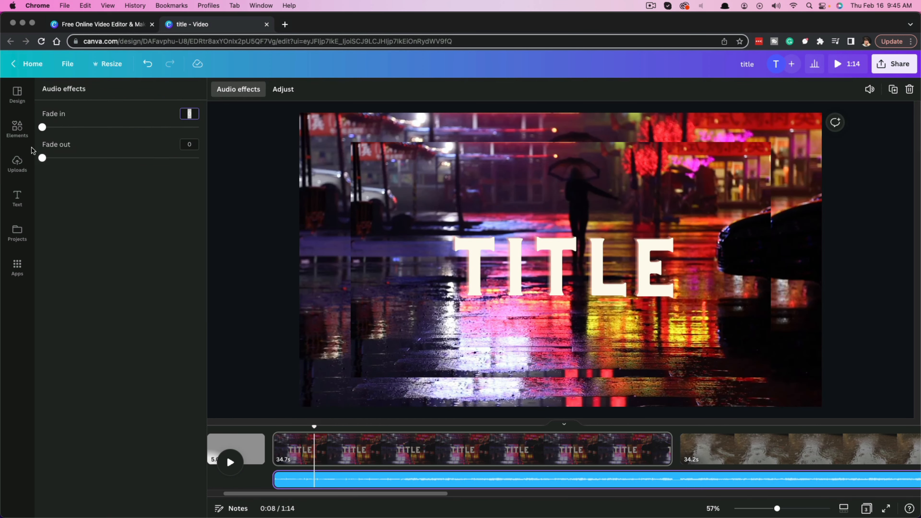
pyautogui.moveTo(43, 127); pyautogui.dragTo(133, 128)
pyautogui.moveTo(49, 160); pyautogui.dragTo(159, 162)
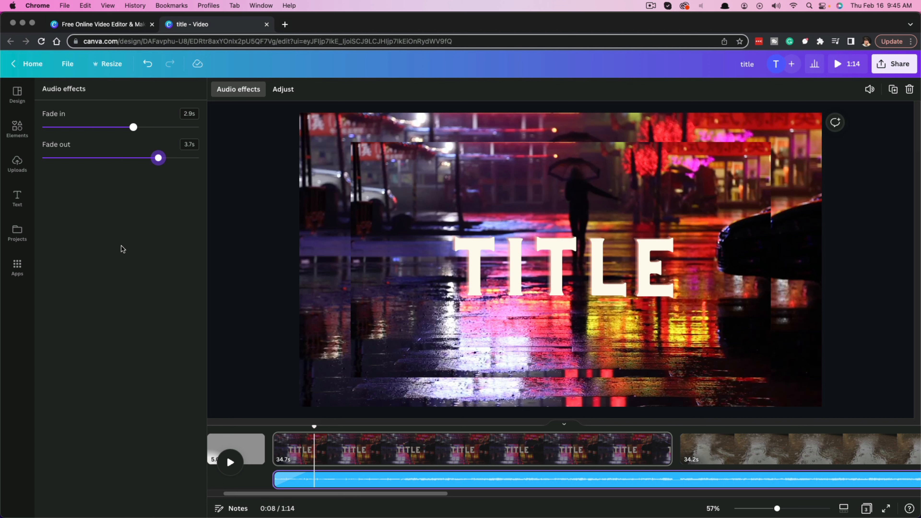
# Step: Play the start of the night-street clip to check the audio fade-in, and pause
pyautogui.moveTo(313, 428)
pyautogui.mouseDown()
pyautogui.moveTo(277, 430)
pyautogui.moveTo(319, 435)
pyautogui.mouseUp()
pyautogui.click(231, 463)
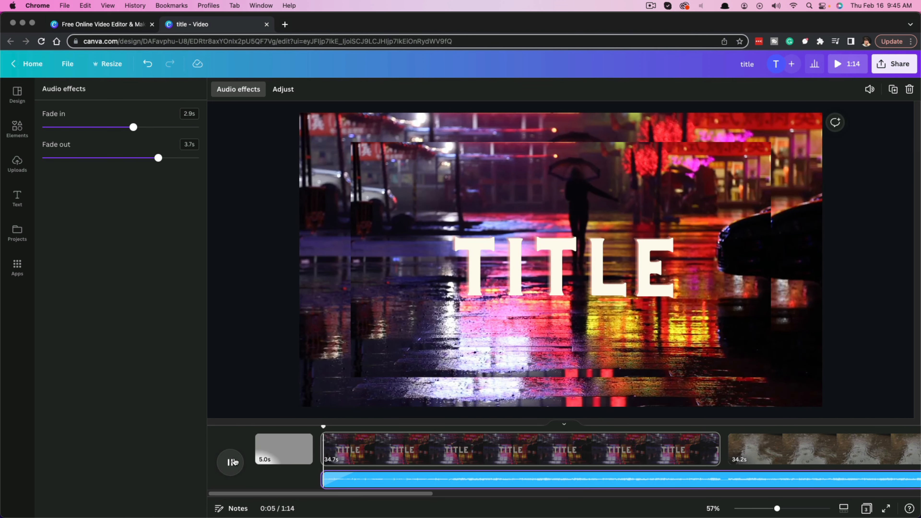
pyautogui.click(231, 464)
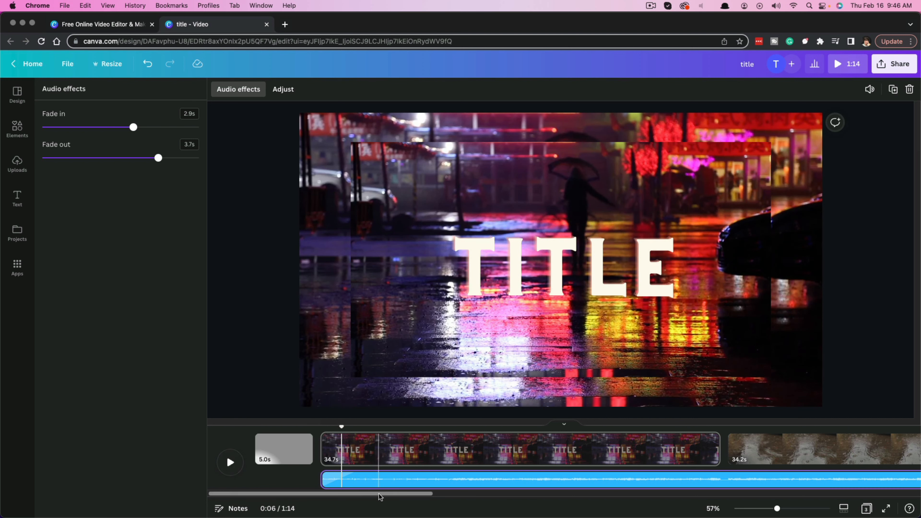
pyautogui.hscroll(2, 388, 493)
pyautogui.hscroll(-2, 378, 464)
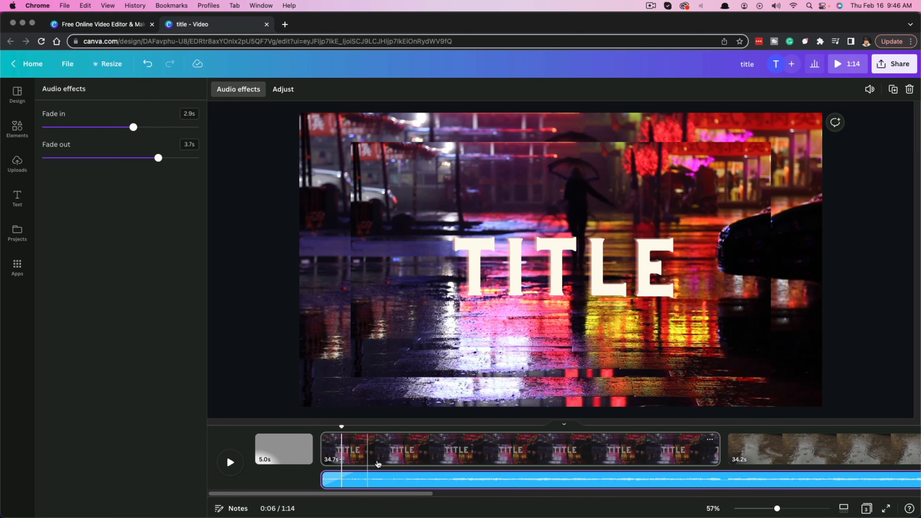
# Step: Split the Ticker audio track about 9 seconds after its start and select the first part
pyautogui.click(434, 455)
pyautogui.rightClick(427, 482)
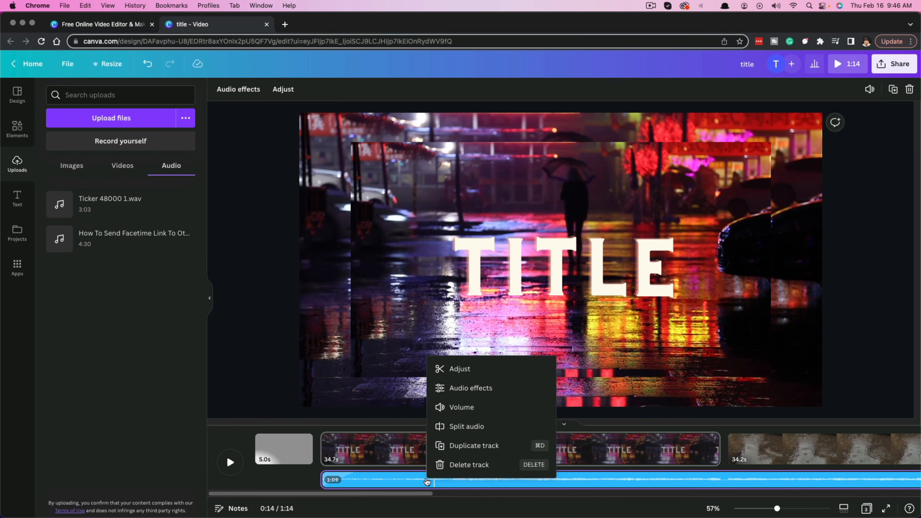
pyautogui.click(457, 426)
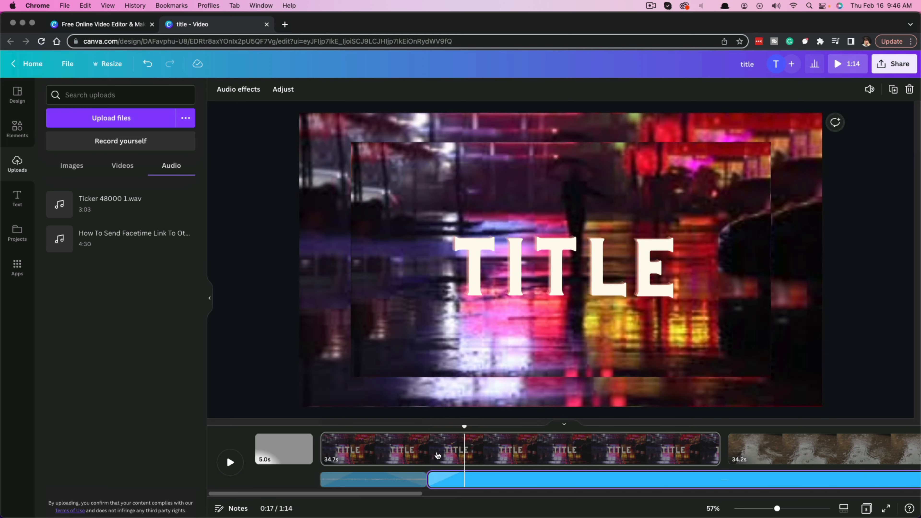
pyautogui.click(395, 482)
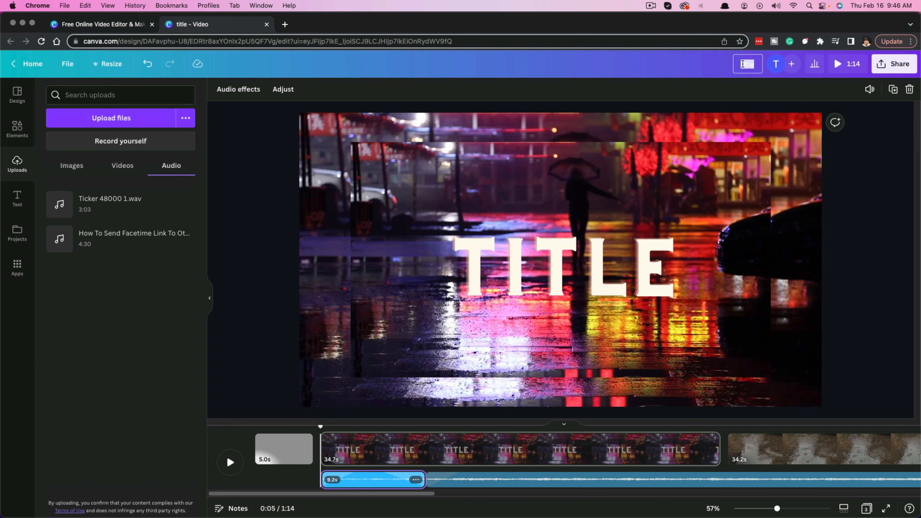
# Step: Rename the design as Title Video
pyautogui.write('Title Video')
pyautogui.press('Return')
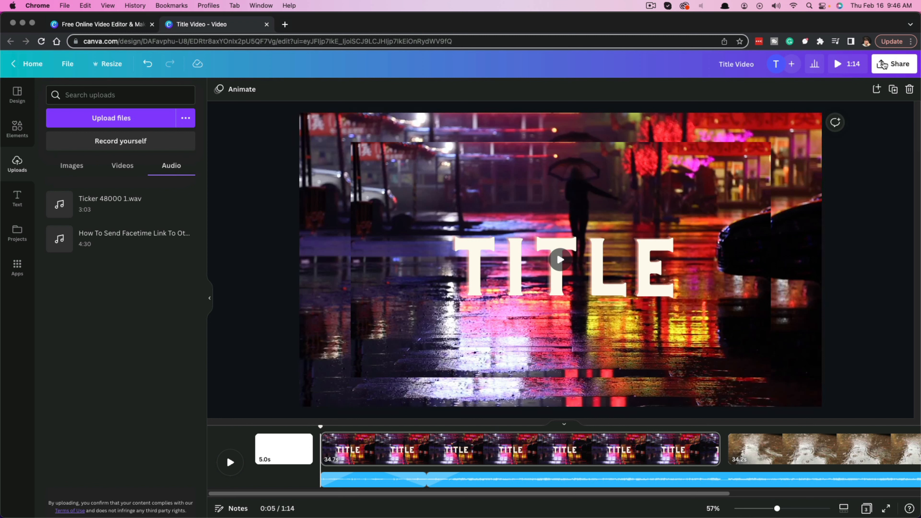
# Step: Set up the design's download as MP4 Video, trying 4K (UHD) quality before returning to 1080p (HD)
pyautogui.click(894, 67)
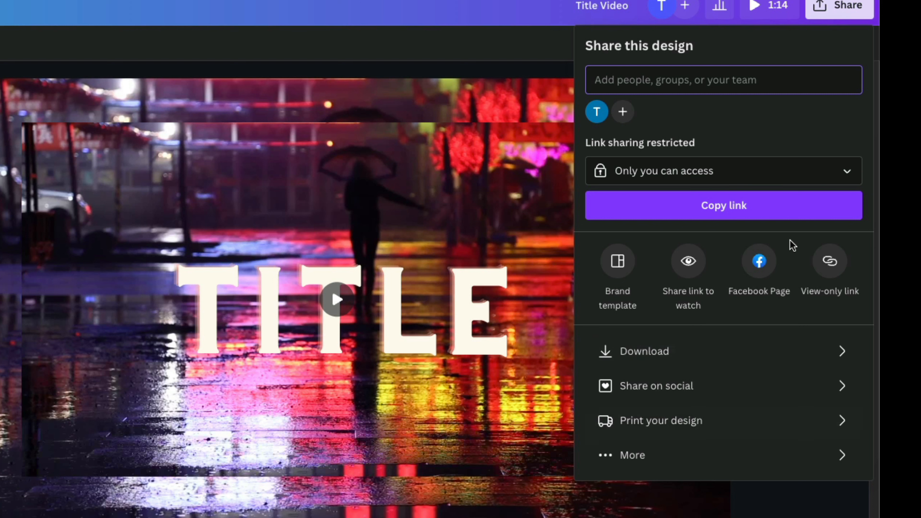
pyautogui.click(642, 351)
pyautogui.click(651, 114)
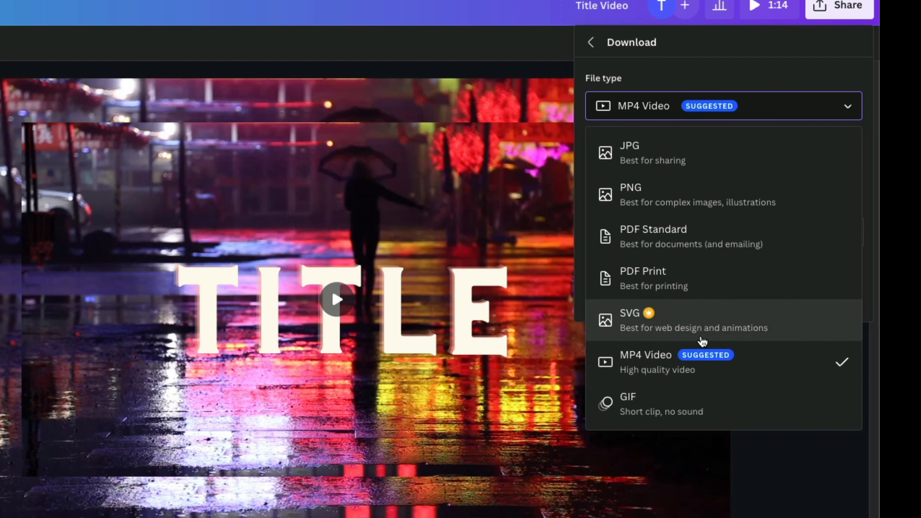
pyautogui.click(646, 373)
pyautogui.click(638, 113)
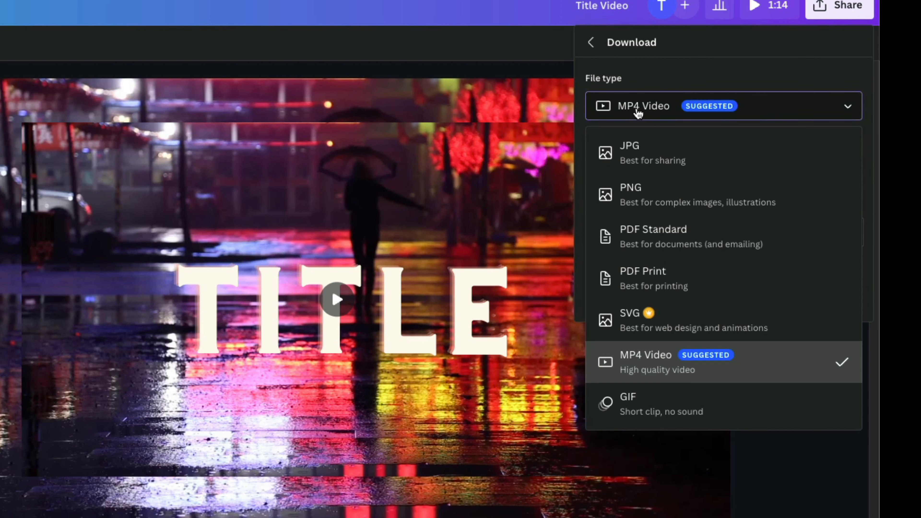
pyautogui.click(643, 371)
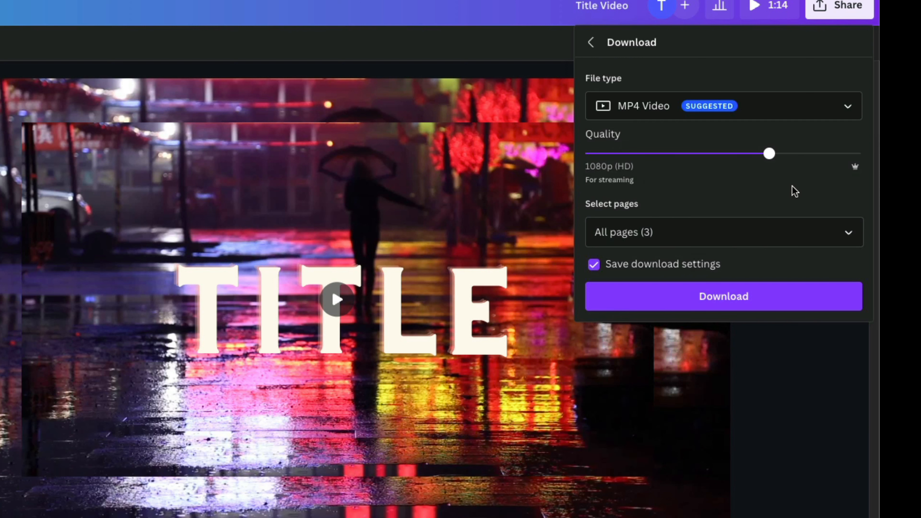
pyautogui.click(835, 159)
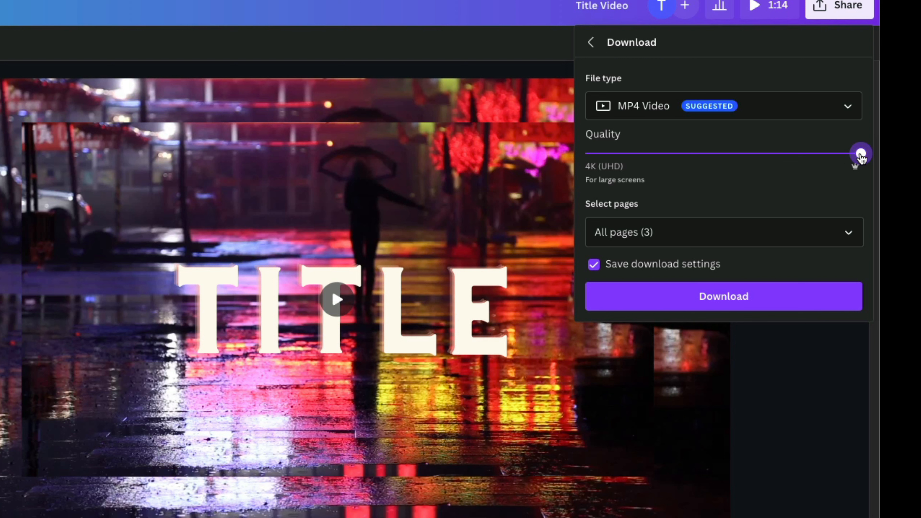
pyautogui.moveTo(859, 155); pyautogui.dragTo(793, 158)
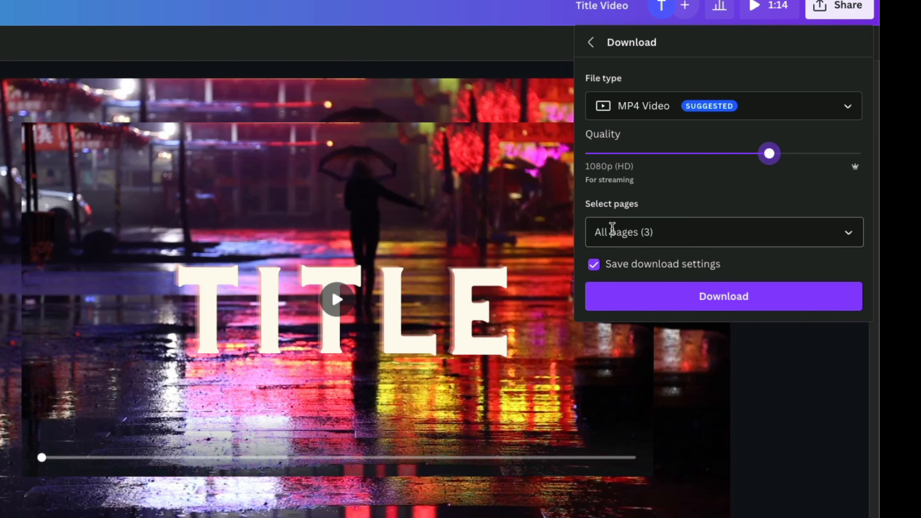
# Step: Look at the download's page selection and at the blank, night-street and rain pages on the timeline
pyautogui.click(646, 234)
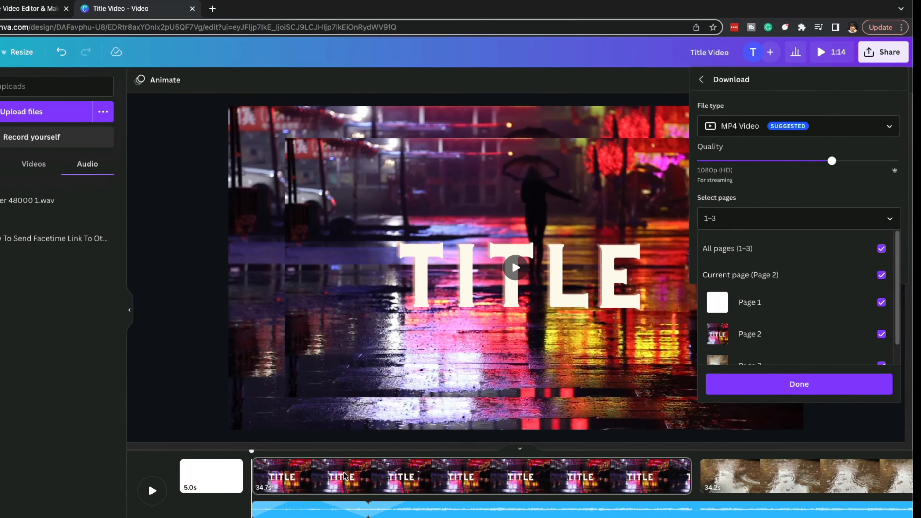
pyautogui.click(407, 449)
pyautogui.click(775, 456)
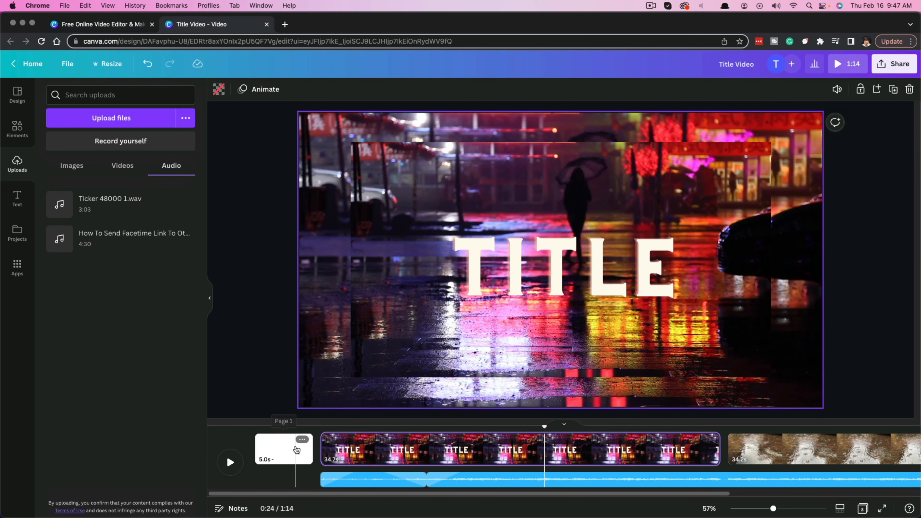
pyautogui.click(293, 458)
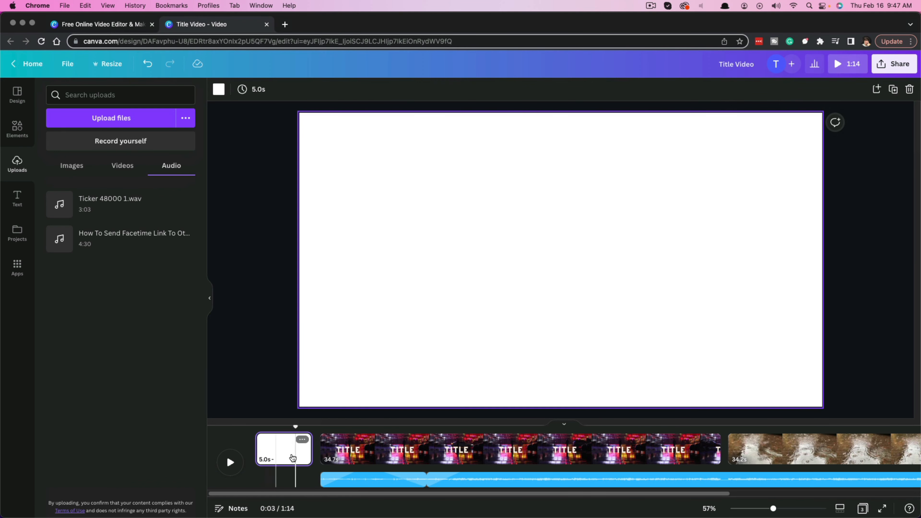
pyautogui.click(394, 450)
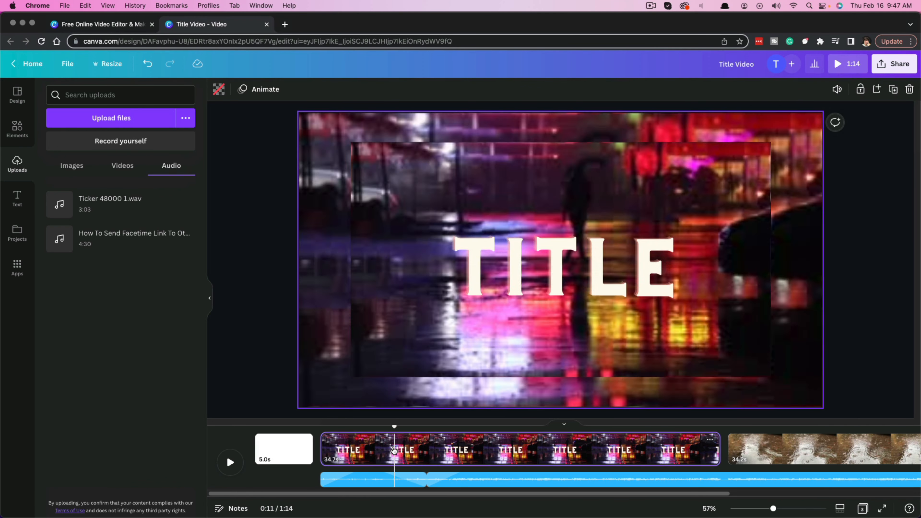
pyautogui.click(826, 440)
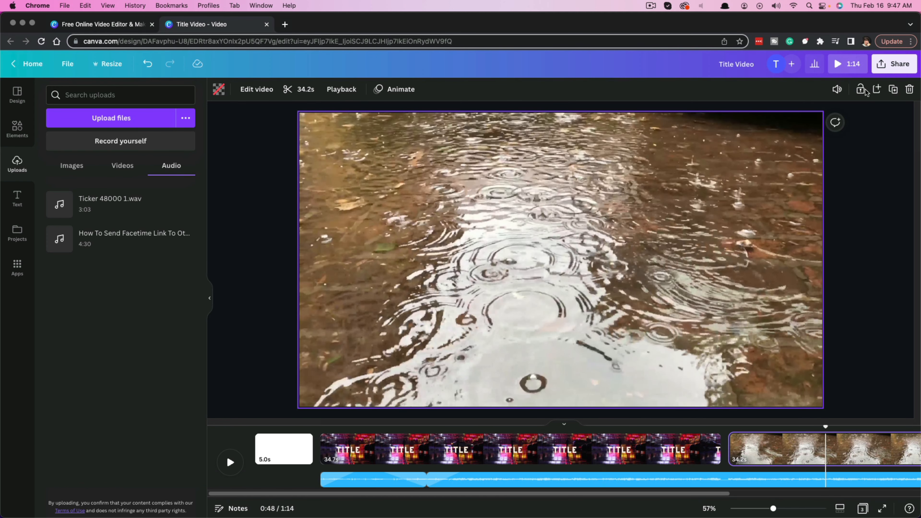
# Step: Download all pages of the design as an MP4 Video at 1080p (HD) and dismiss the download pop-up
pyautogui.click(894, 63)
pyautogui.click(765, 294)
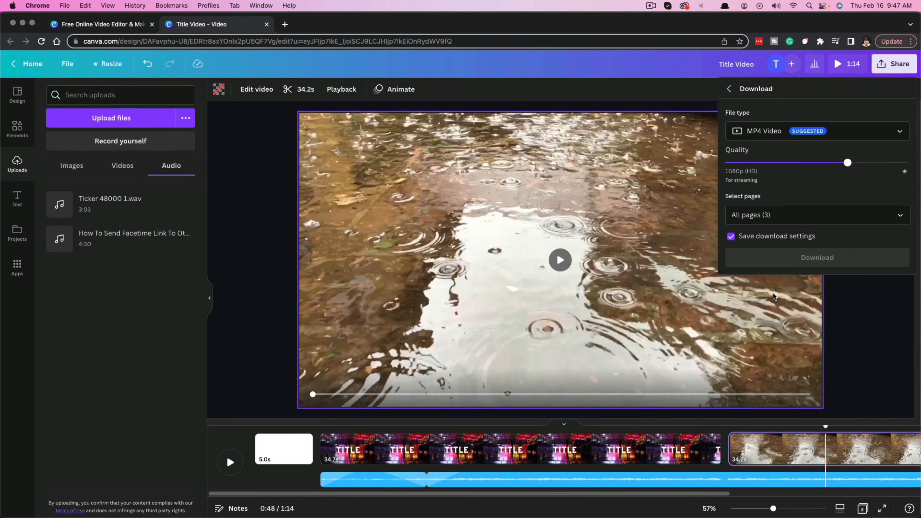
pyautogui.click(745, 217)
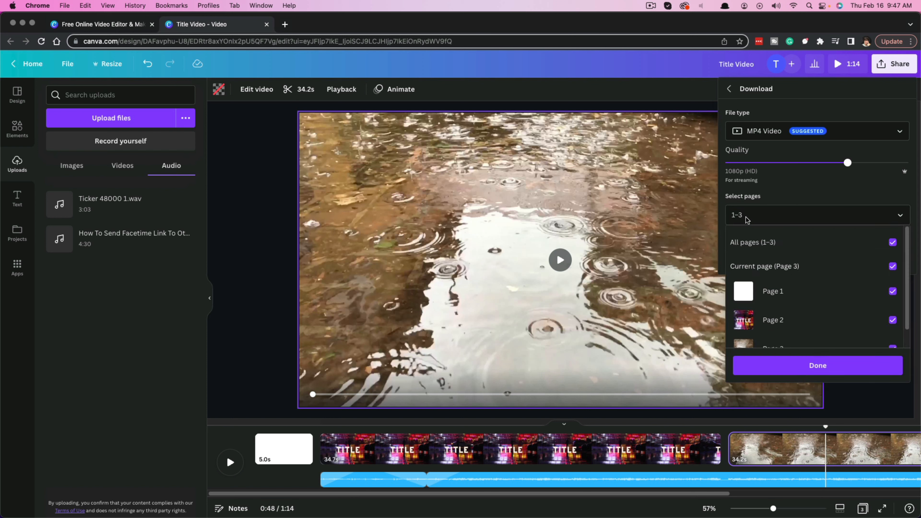
pyautogui.click(743, 248)
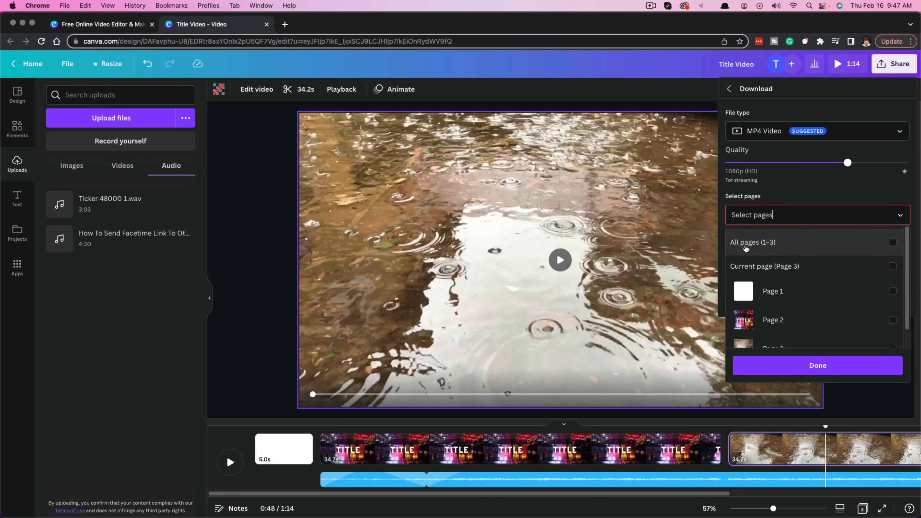
pyautogui.click(770, 220)
pyautogui.click(770, 246)
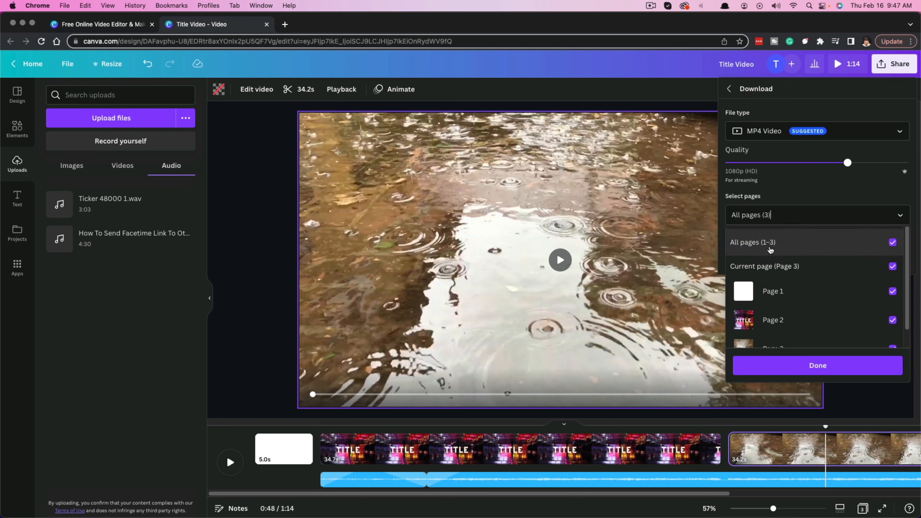
pyautogui.click(842, 199)
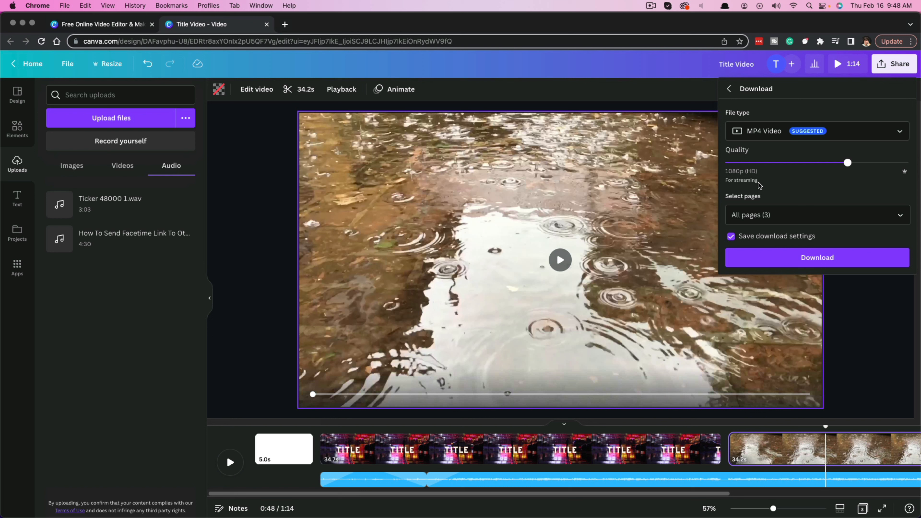
pyautogui.click(795, 260)
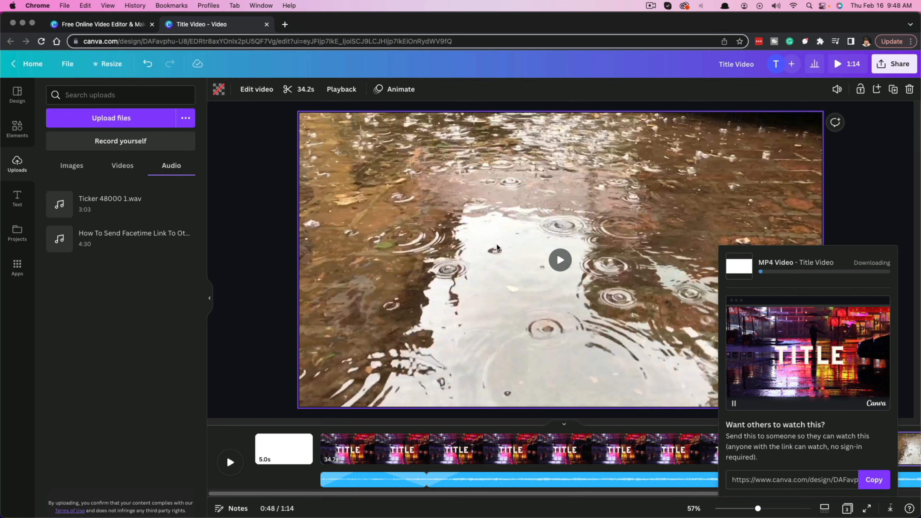
pyautogui.click(872, 225)
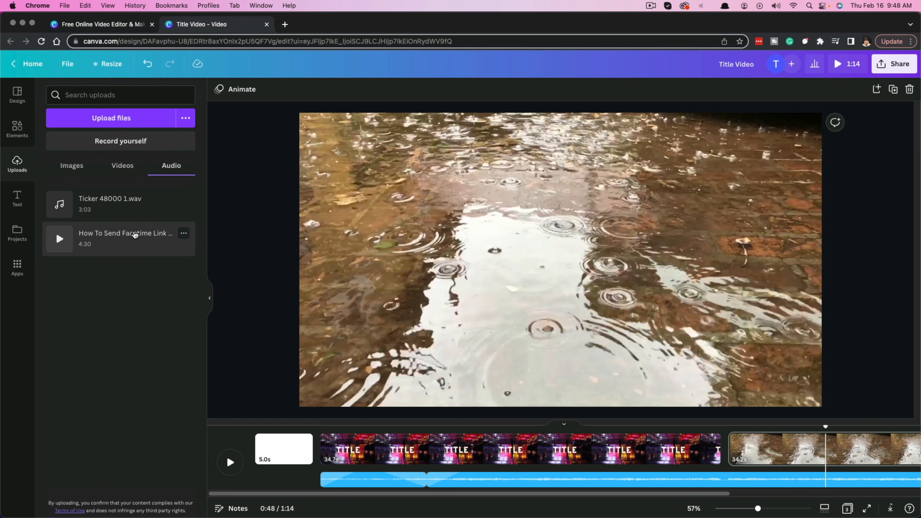
# Step: Look through the Elements library's graphics, stickers, photos, videos and audio
pyautogui.click(19, 135)
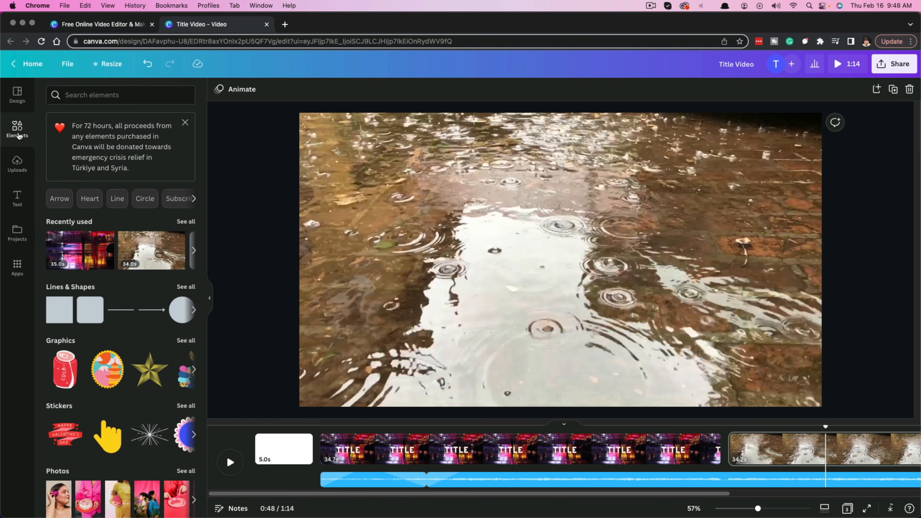
pyautogui.scroll(-5, 71, 332)
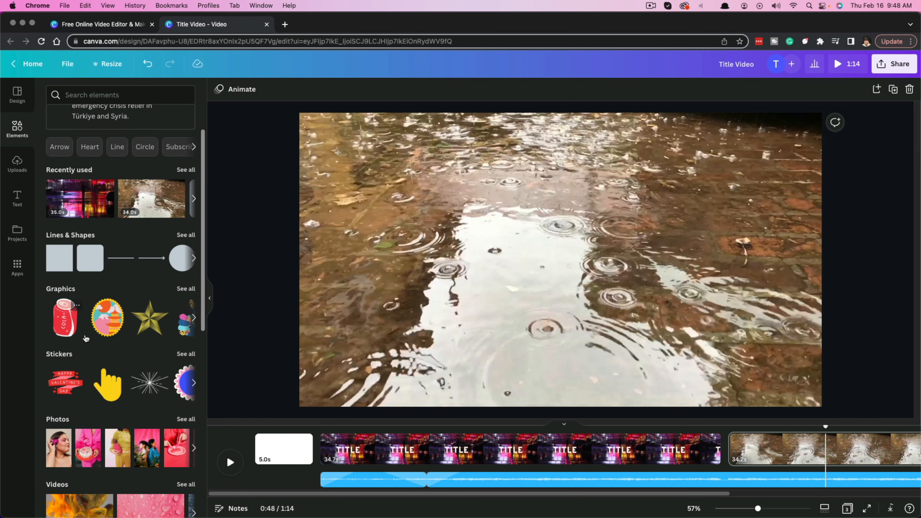
pyautogui.scroll(-5, 69, 330)
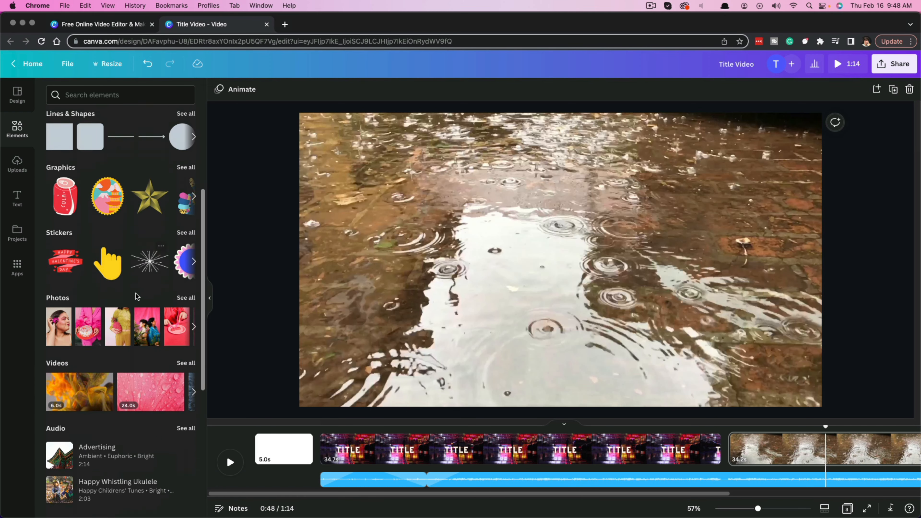
pyautogui.scroll(-6, 141, 319)
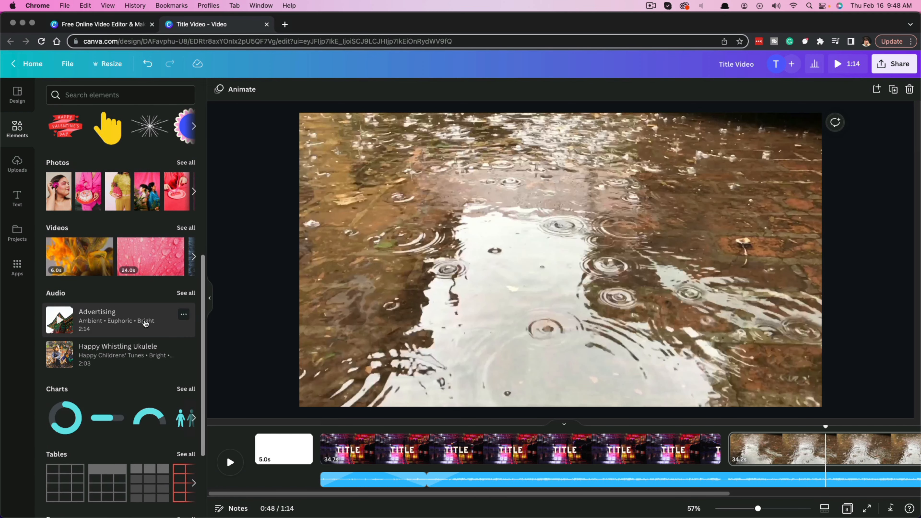
# Step: Add a circle frame to the rain page and fill it with the photo of the woman holding an orchid
pyautogui.scroll(-5, 119, 337)
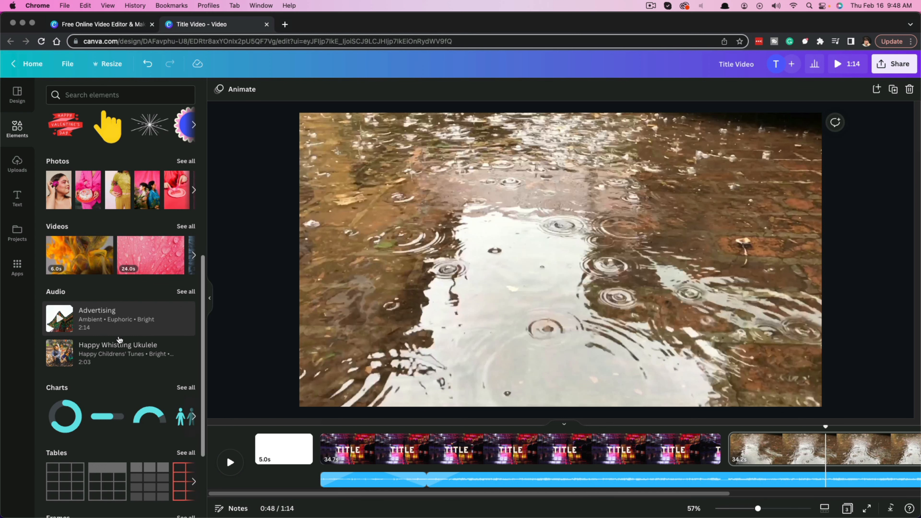
pyautogui.scroll(-6, 108, 345)
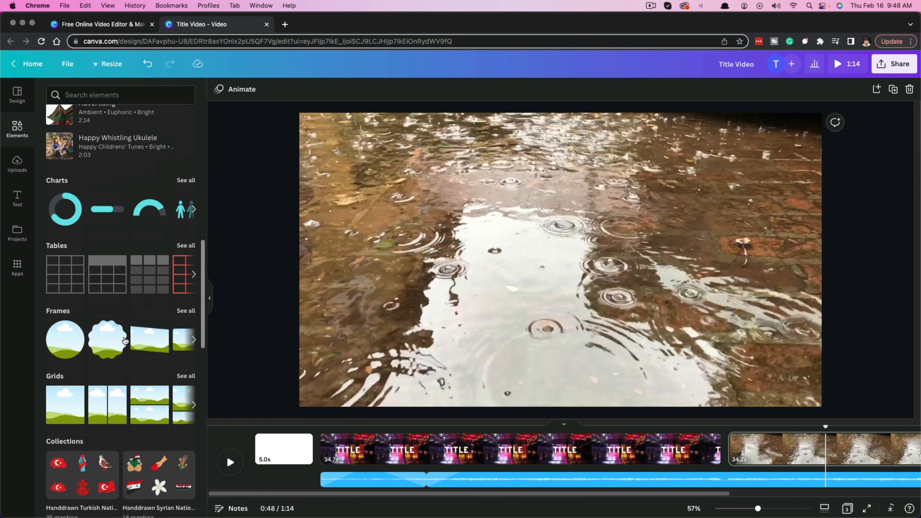
pyautogui.scroll(-4, 91, 346)
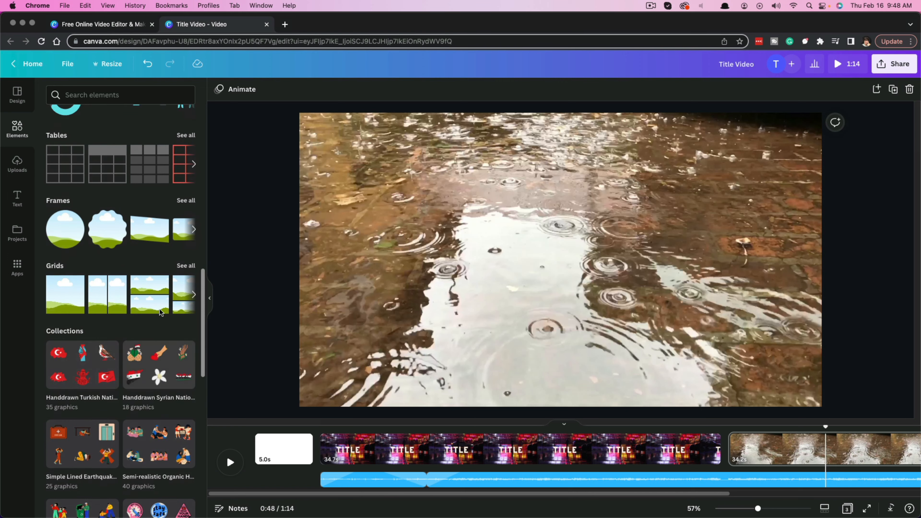
pyautogui.moveTo(65, 238); pyautogui.dragTo(347, 205)
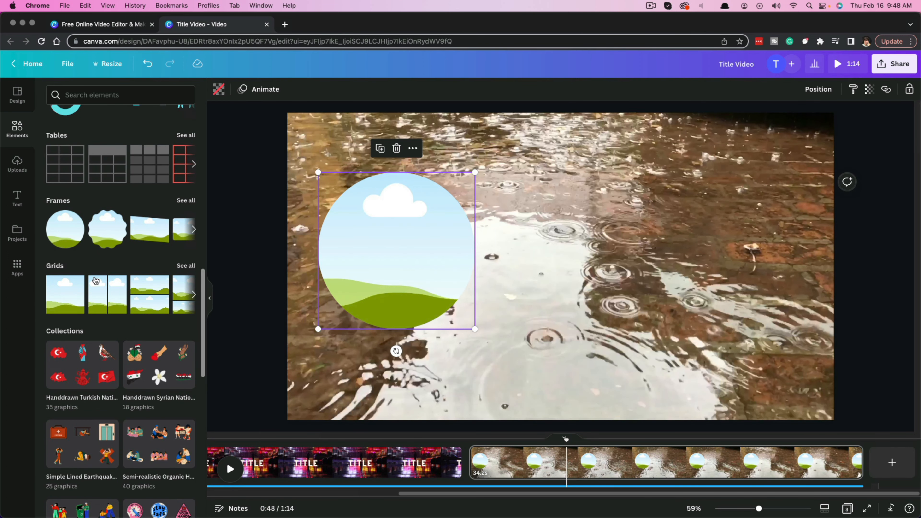
pyautogui.scroll(13, 93, 282)
pyautogui.scroll(3, 87, 265)
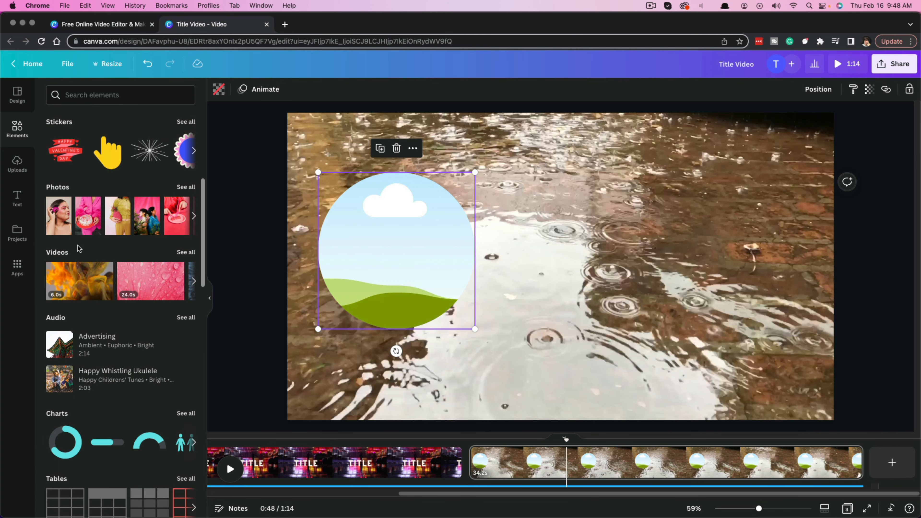
pyautogui.moveTo(58, 216); pyautogui.dragTo(386, 265)
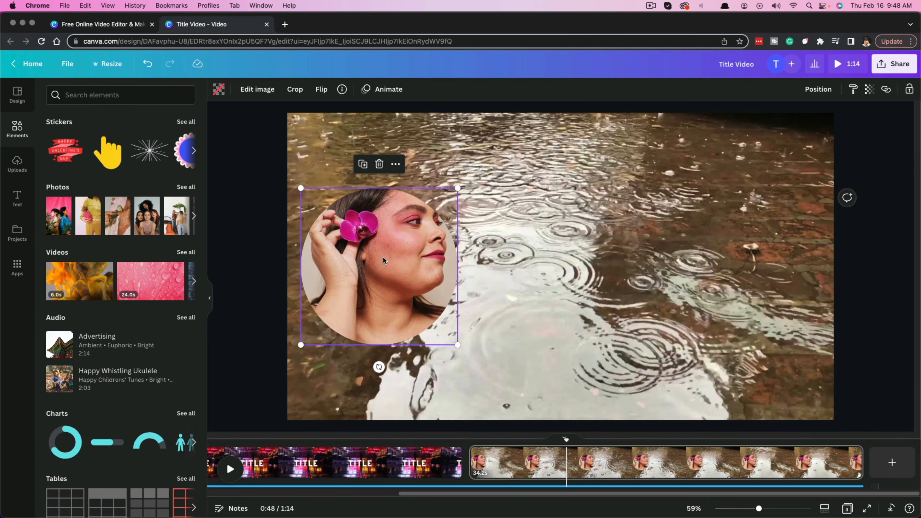
# Step: Delete the orchid photo and its circle frame from the rain page
pyautogui.click(379, 165)
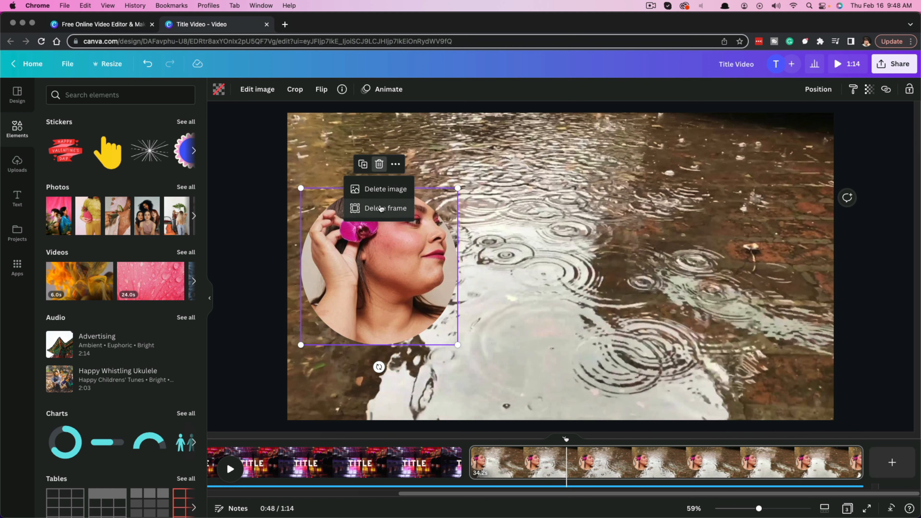
pyautogui.click(386, 189)
pyautogui.click(379, 163)
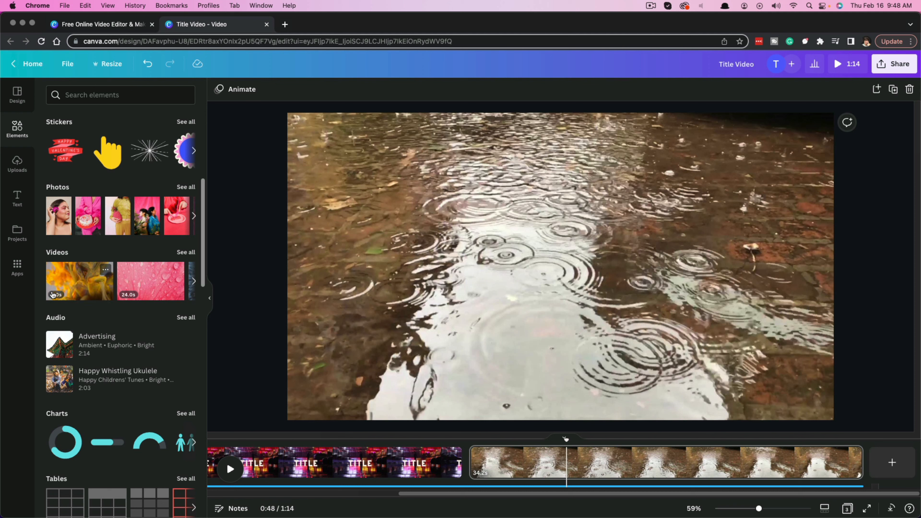
pyautogui.scroll(6, 92, 297)
pyautogui.scroll(2, 92, 301)
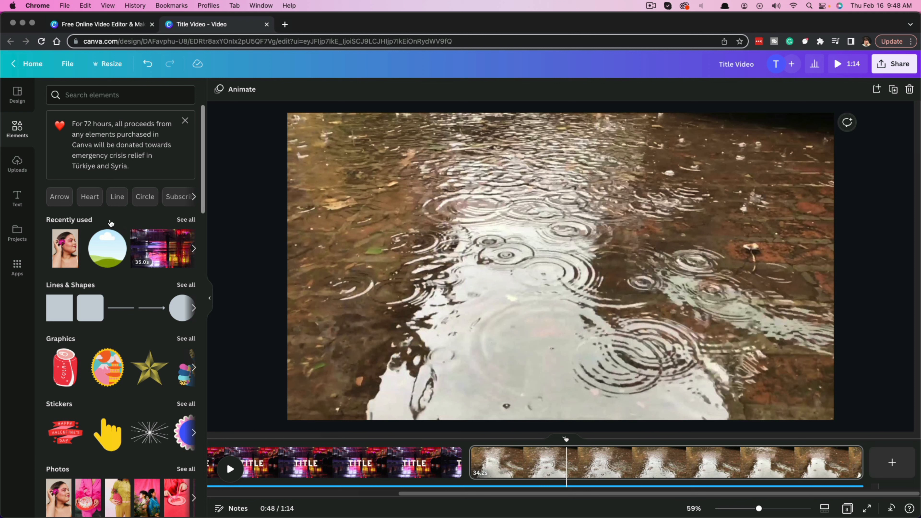
# Step: Create a project folder named YT Videos without sharing it with the team
pyautogui.click(17, 234)
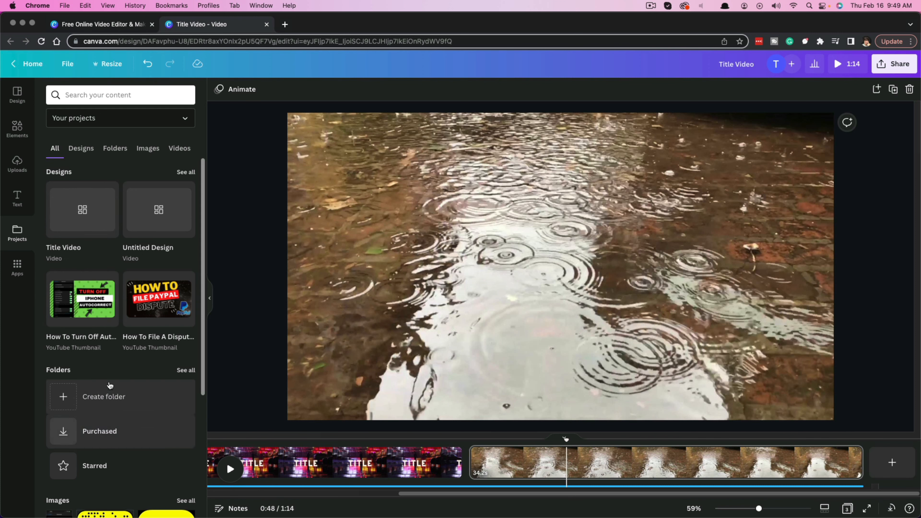
pyautogui.click(110, 402)
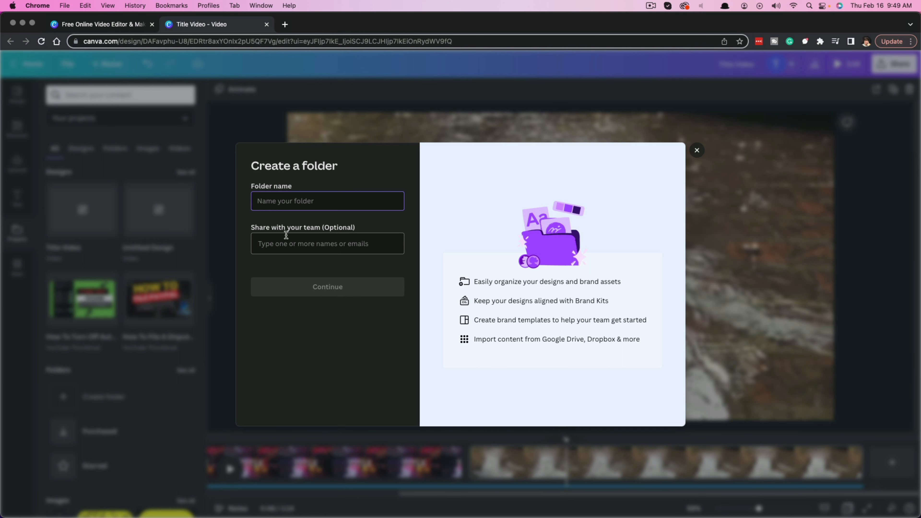
pyautogui.write('YT Videos')
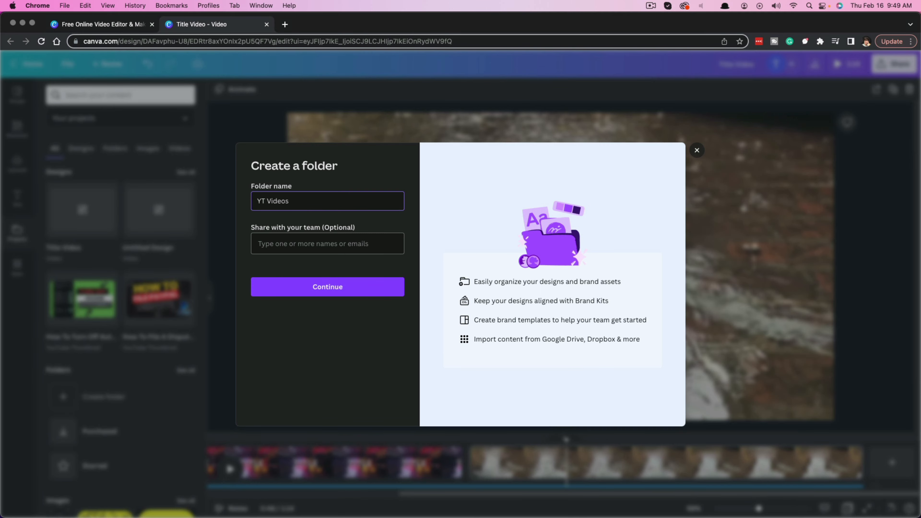
pyautogui.click(318, 281)
# Step: Move the Title Video design into the YT Videos folder and open that folder
pyautogui.scroll(-5, 173, 431)
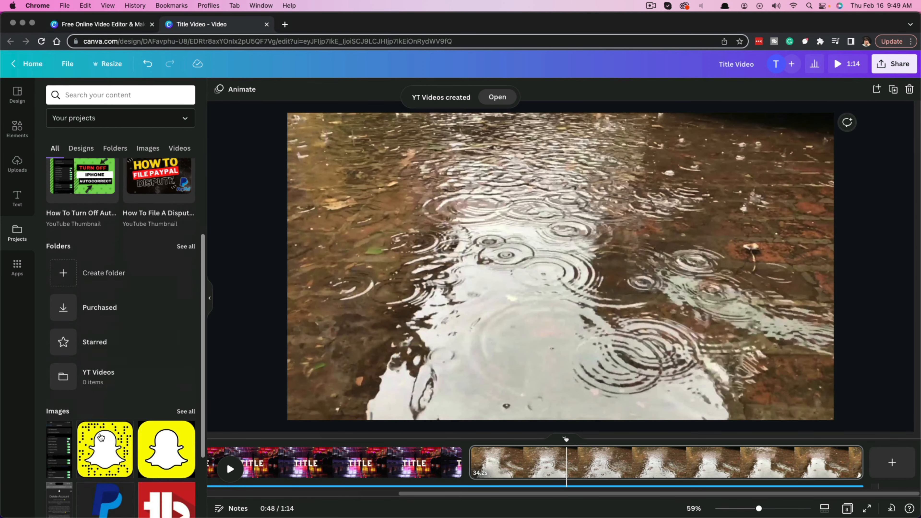
pyautogui.scroll(5, 167, 363)
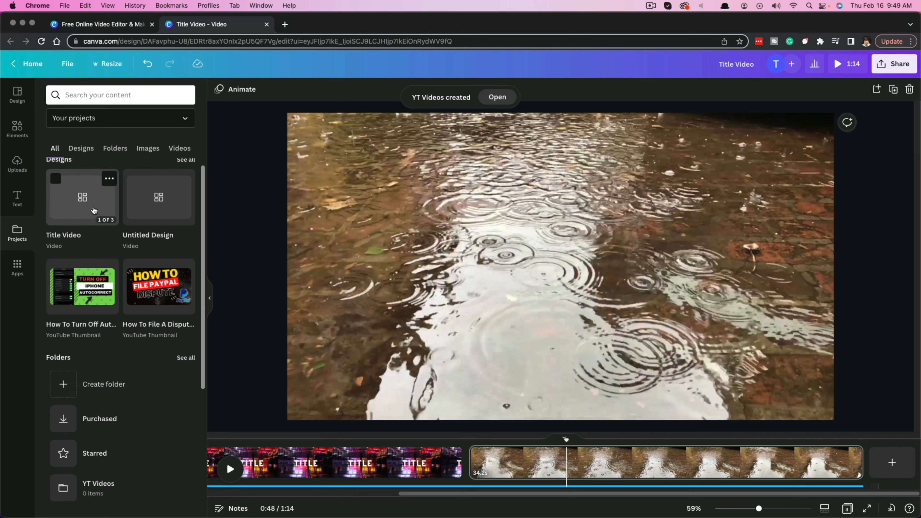
pyautogui.moveTo(93, 212); pyautogui.dragTo(86, 487)
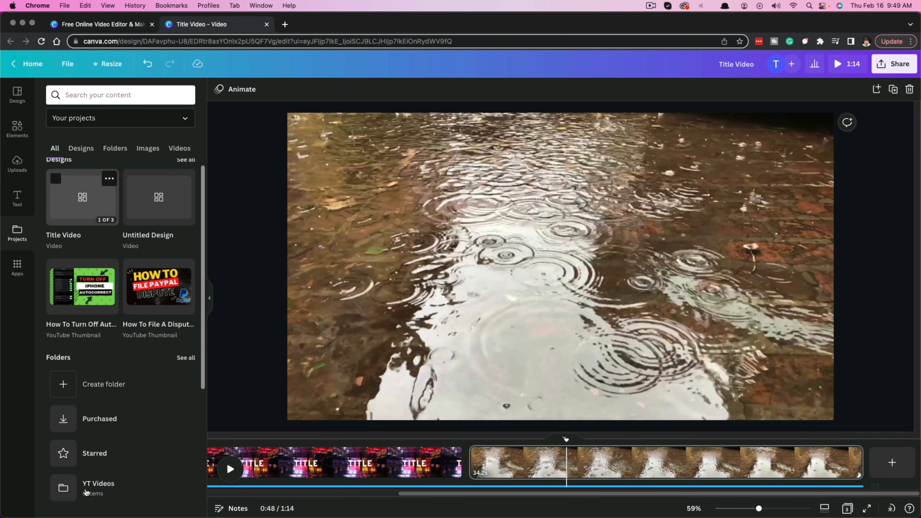
pyautogui.click(114, 422)
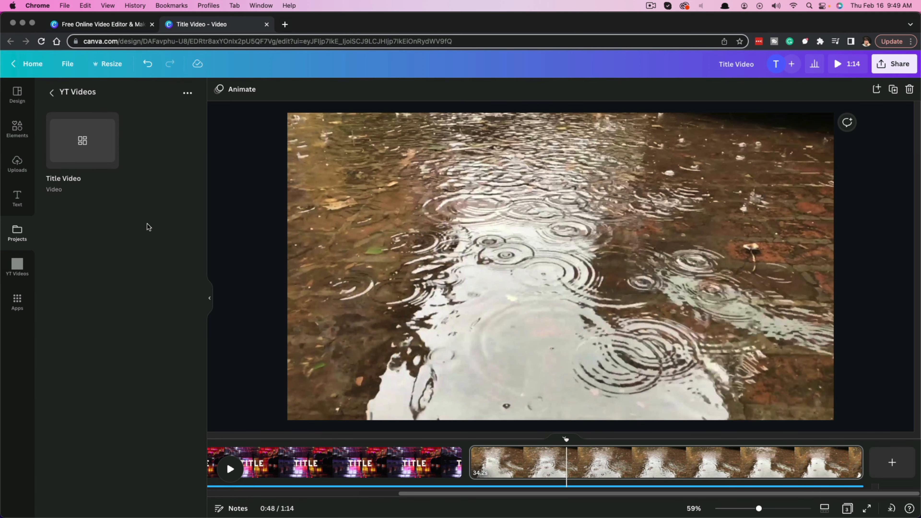
# Step: Go back to all projects, reopen the YT Videos folder through its shortcut and remove that shortcut
pyautogui.click(52, 92)
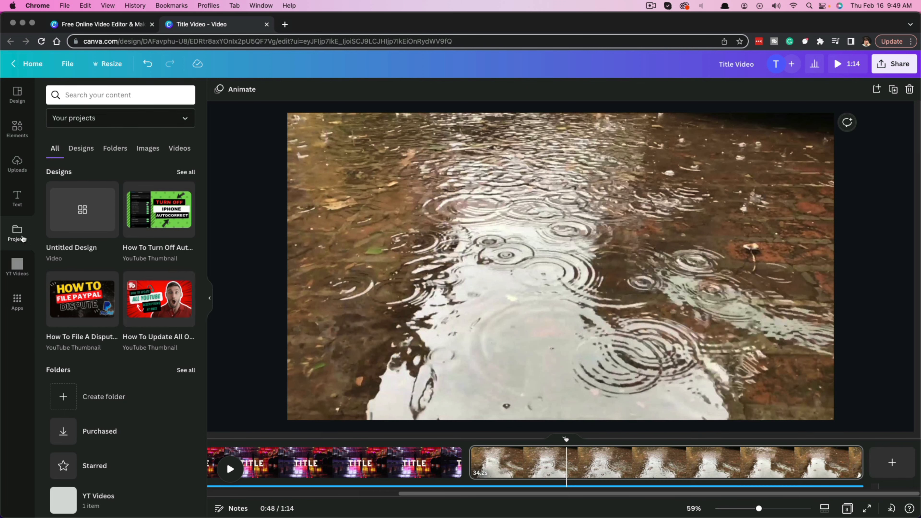
pyautogui.click(12, 258)
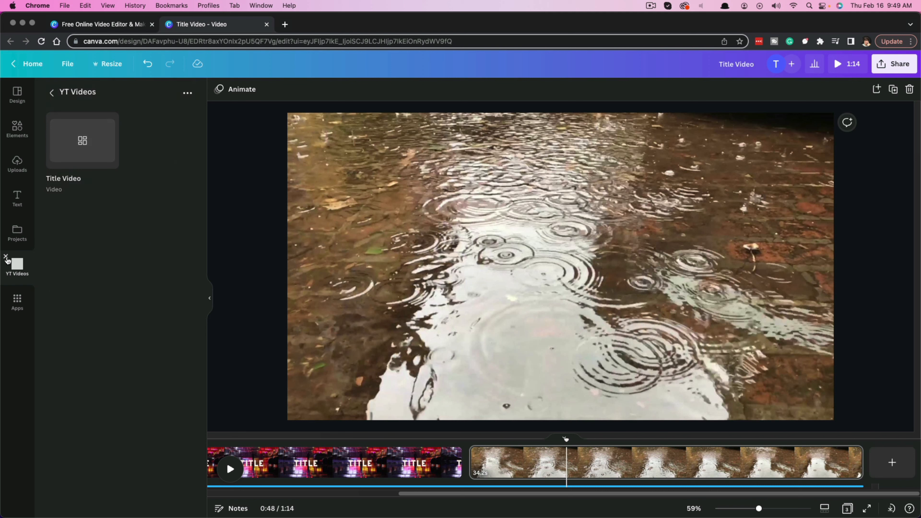
pyautogui.click(6, 257)
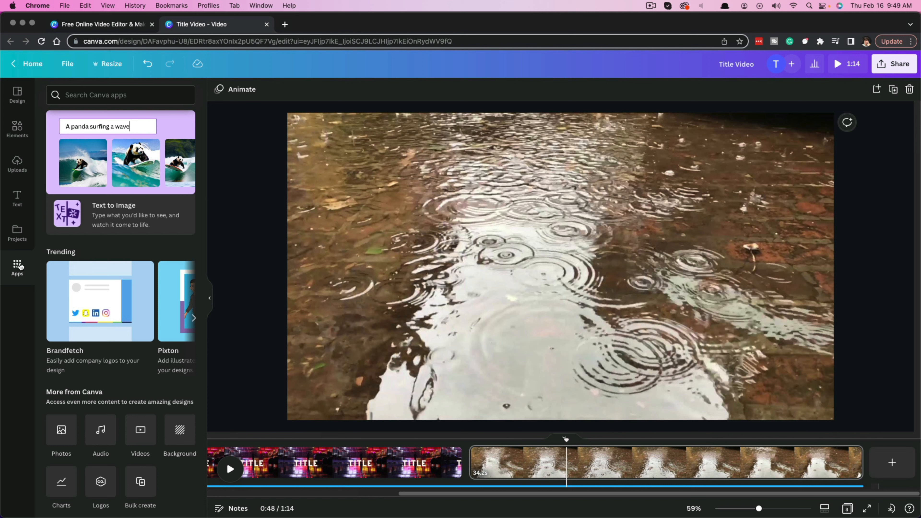
# Step: Place Pixton's grey-haired man in a white lab coat on the left part of the rain page and preview the playback
pyautogui.click(194, 317)
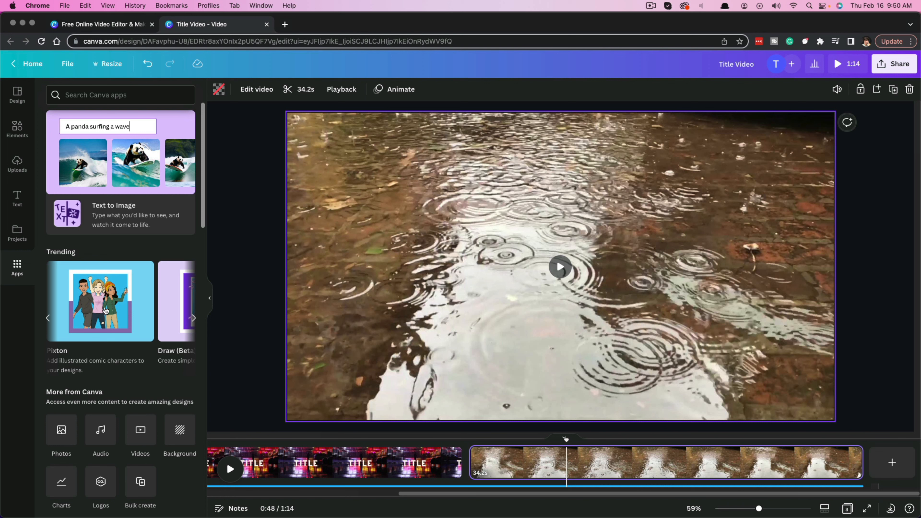
pyautogui.click(105, 309)
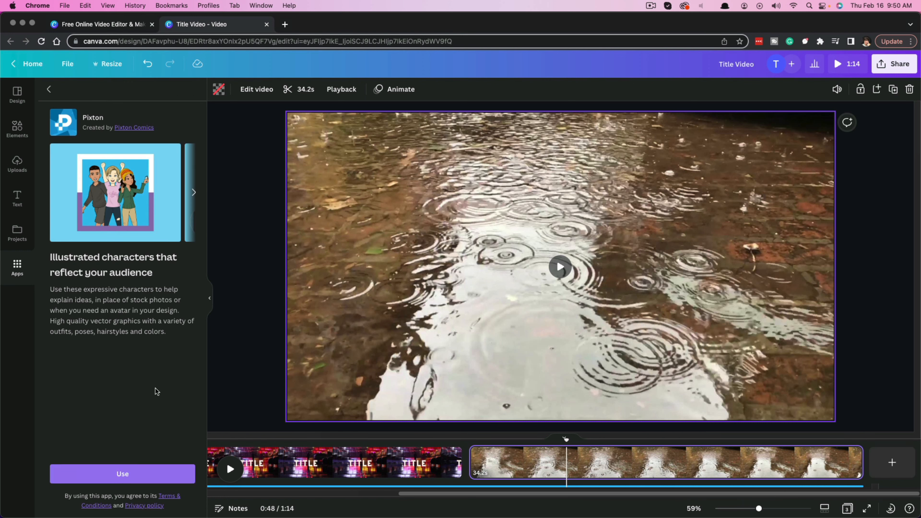
pyautogui.click(122, 473)
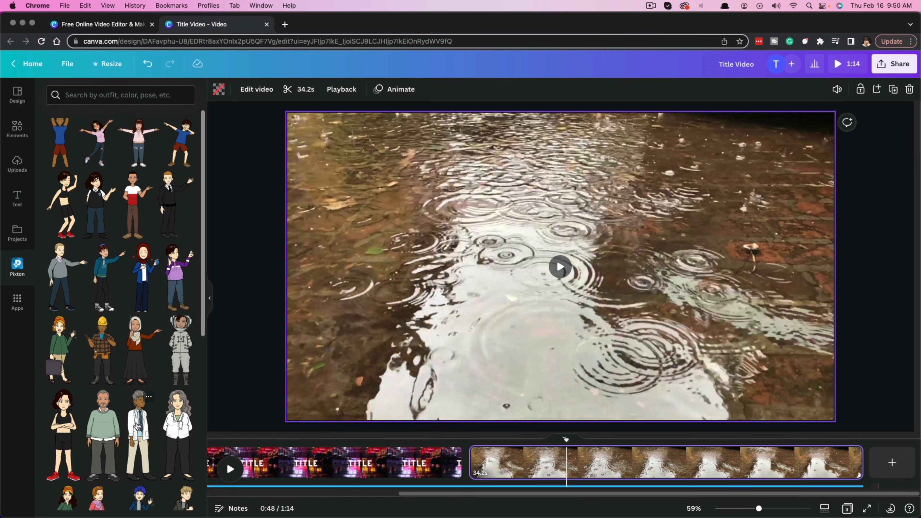
pyautogui.moveTo(139, 417); pyautogui.dragTo(479, 176)
pyautogui.moveTo(406, 207); pyautogui.dragTo(400, 241)
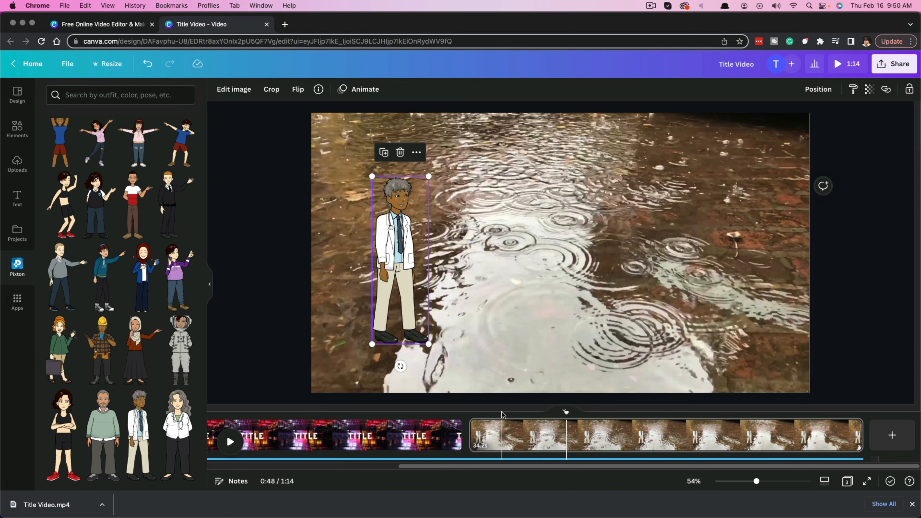
pyautogui.press('space')
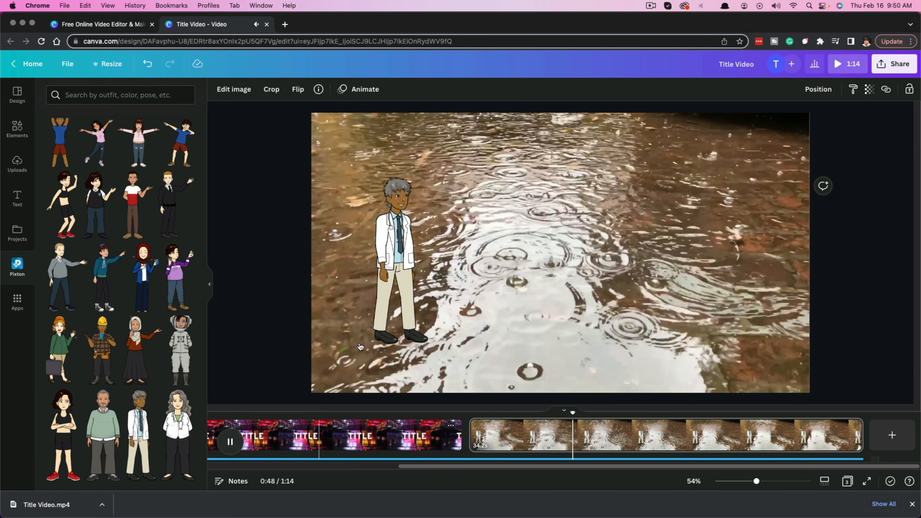
pyautogui.press('space')
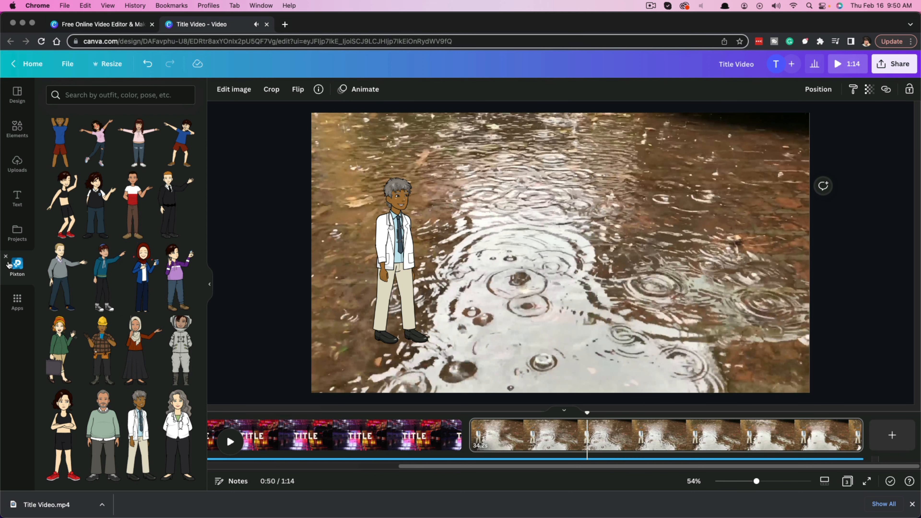
# Step: Close the Pixton app and delete the lab-coat character from the rain page
pyautogui.click(6, 258)
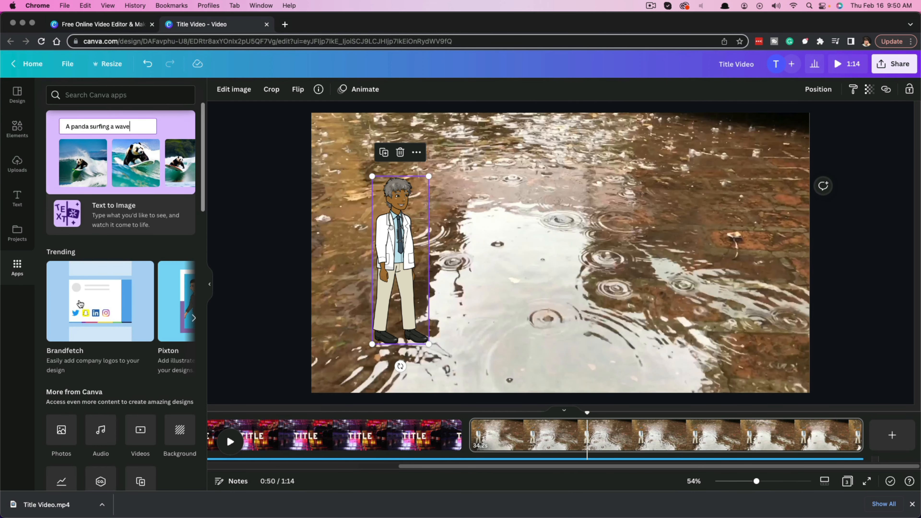
pyautogui.click(401, 151)
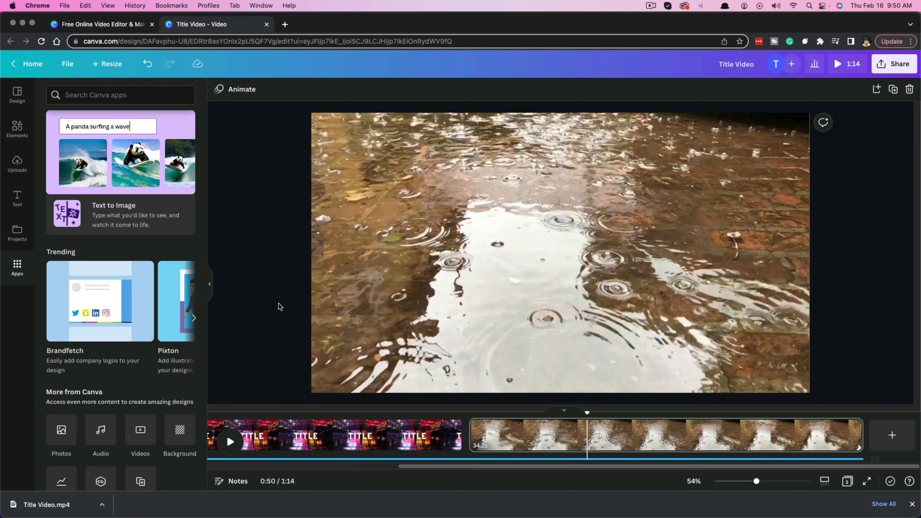
# Step: Select the night-street title page and look through the popular, creation and content apps available in the app library
pyautogui.click(329, 415)
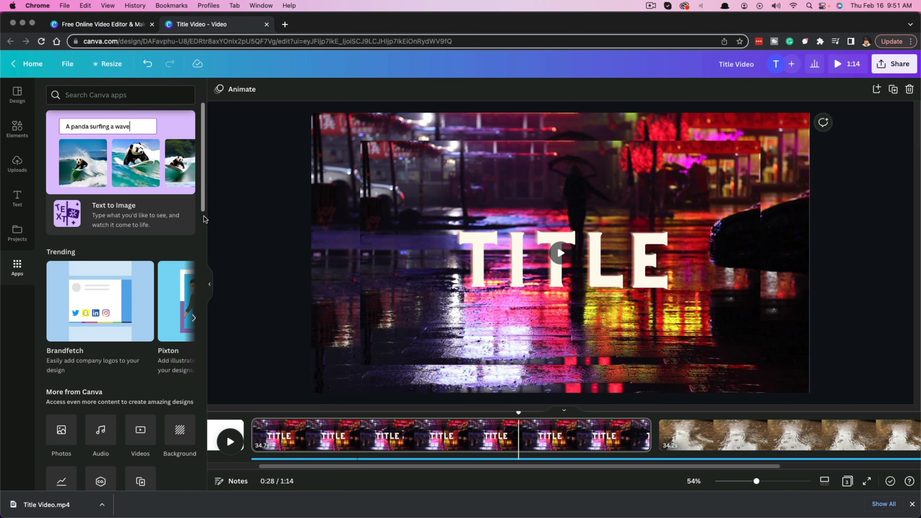
pyautogui.moveTo(203, 202); pyautogui.dragTo(201, 268)
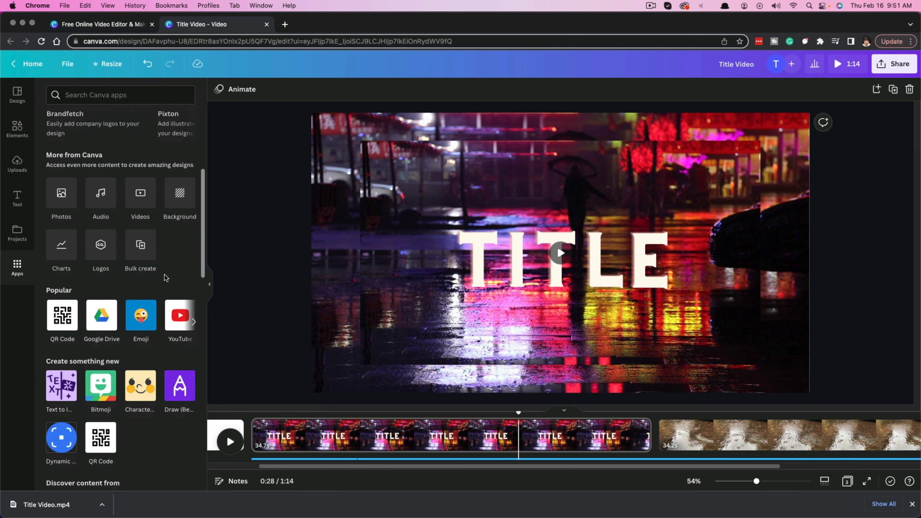
pyautogui.scroll(-3, 170, 341)
pyautogui.scroll(-5, 141, 363)
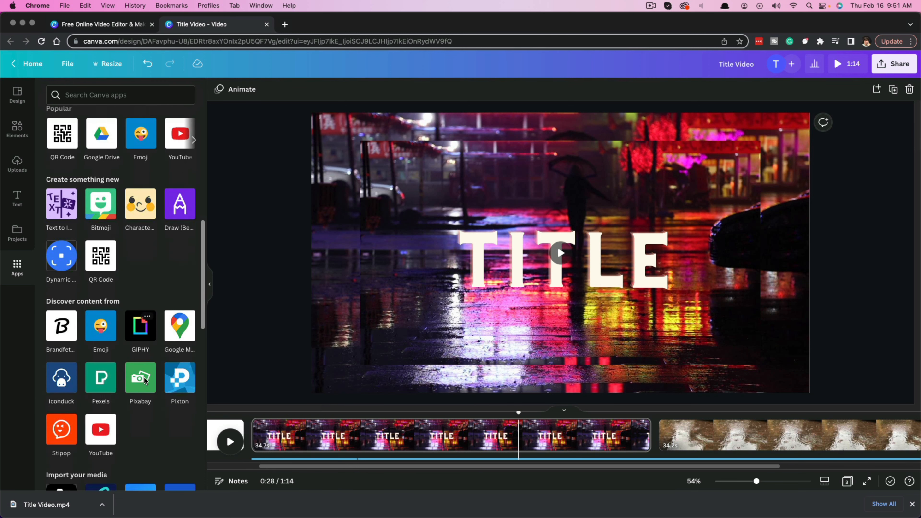
pyautogui.scroll(12, 137, 287)
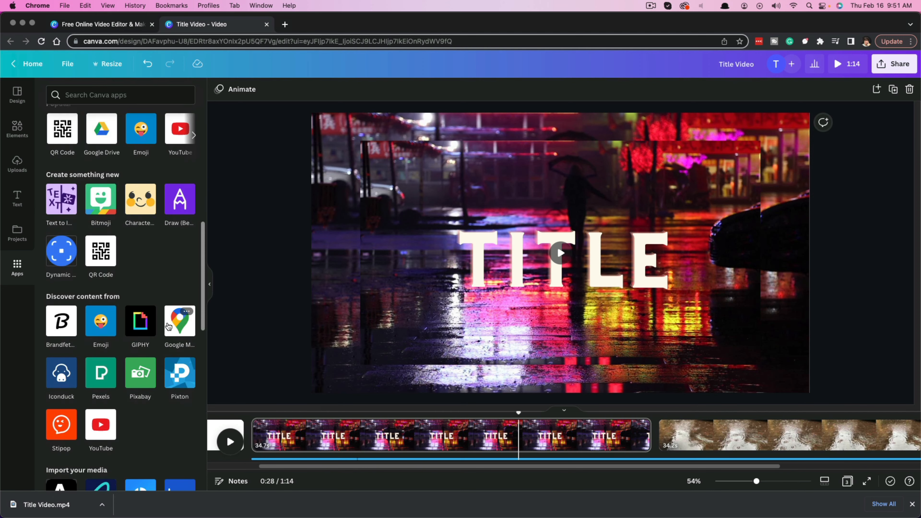
pyautogui.scroll(2, 139, 267)
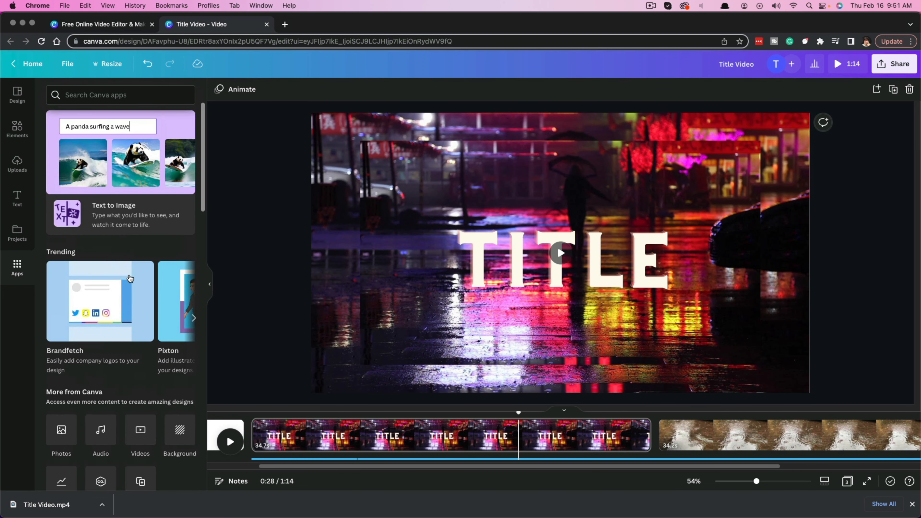